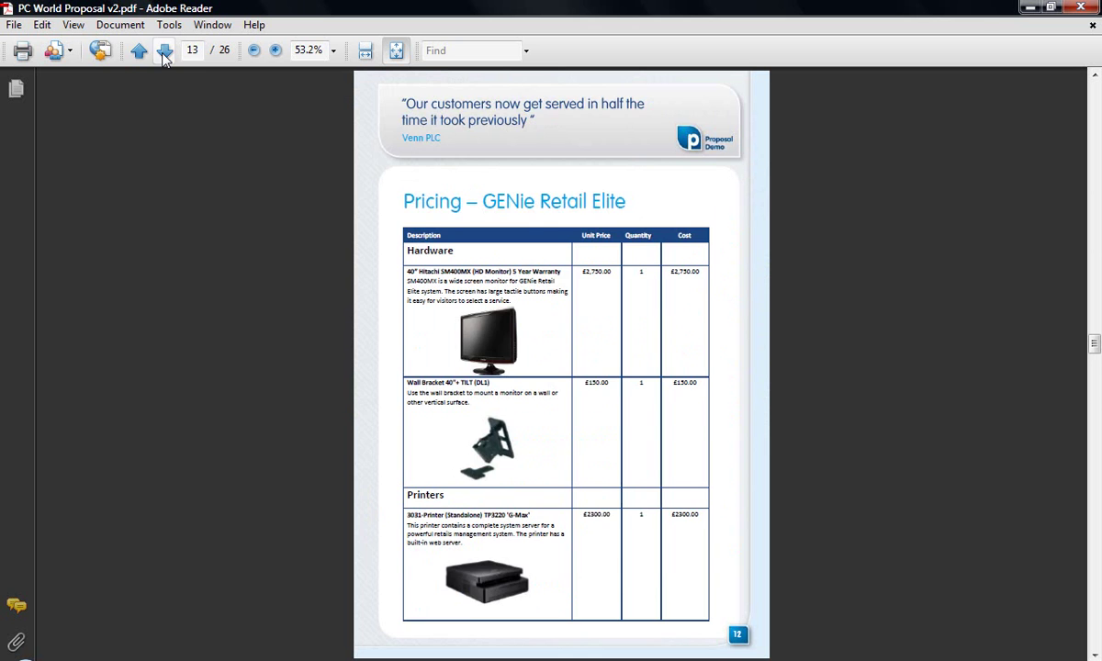
Page through the GENie Retail Elite pricing pages of the sample PC World proposal PDF
click(165, 53)
click(166, 52)
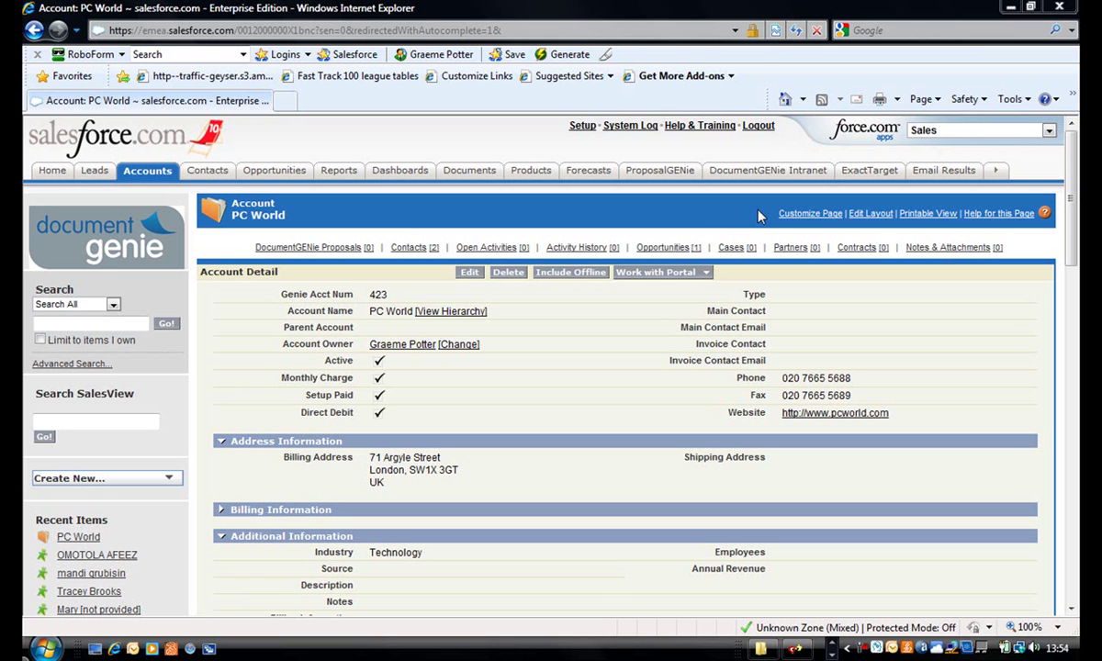
In Salesforce, create a PC World proposal for the second contact, titled "Achieve greater productivity from your staff and increased sales from your customers"
drag(1074, 232, 1074, 350)
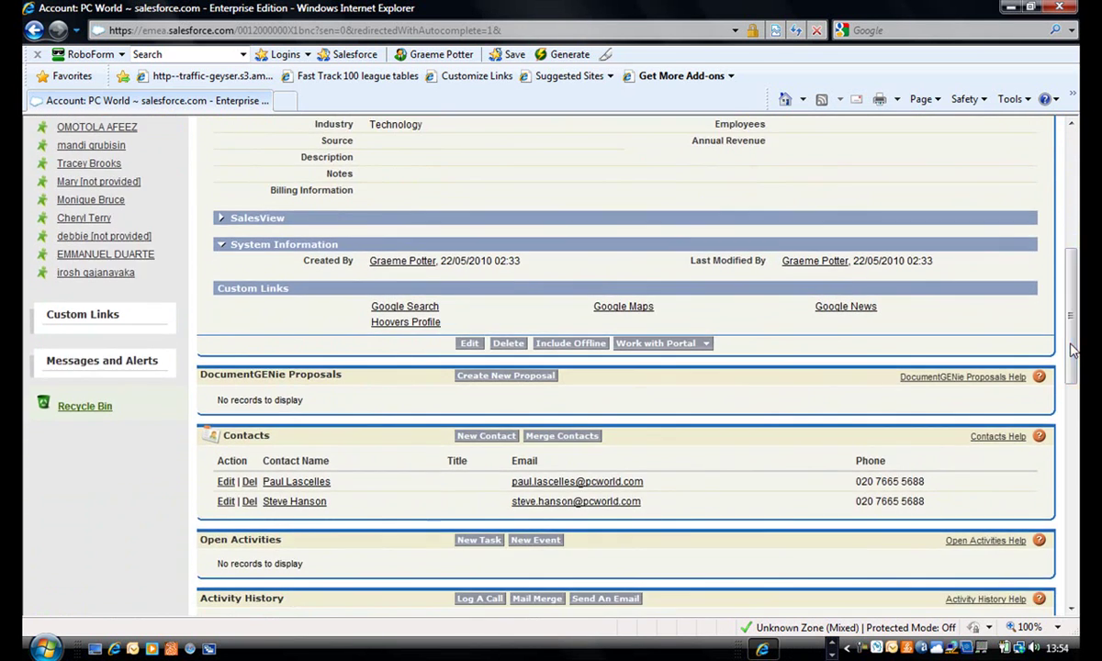
click(507, 378)
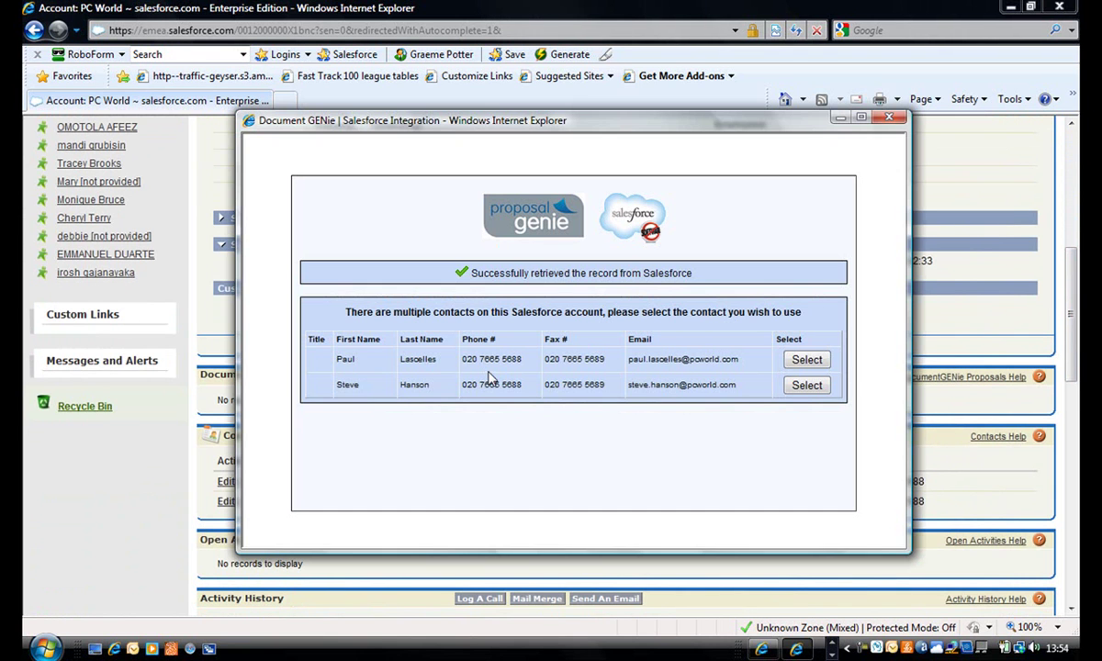
click(806, 385)
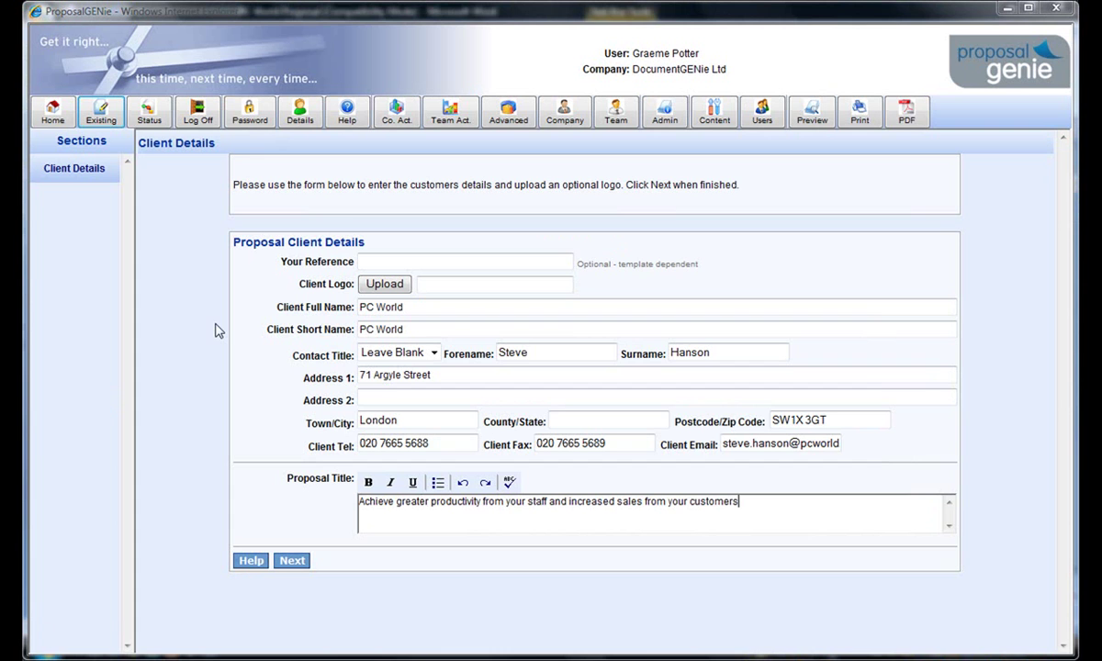
click(292, 561)
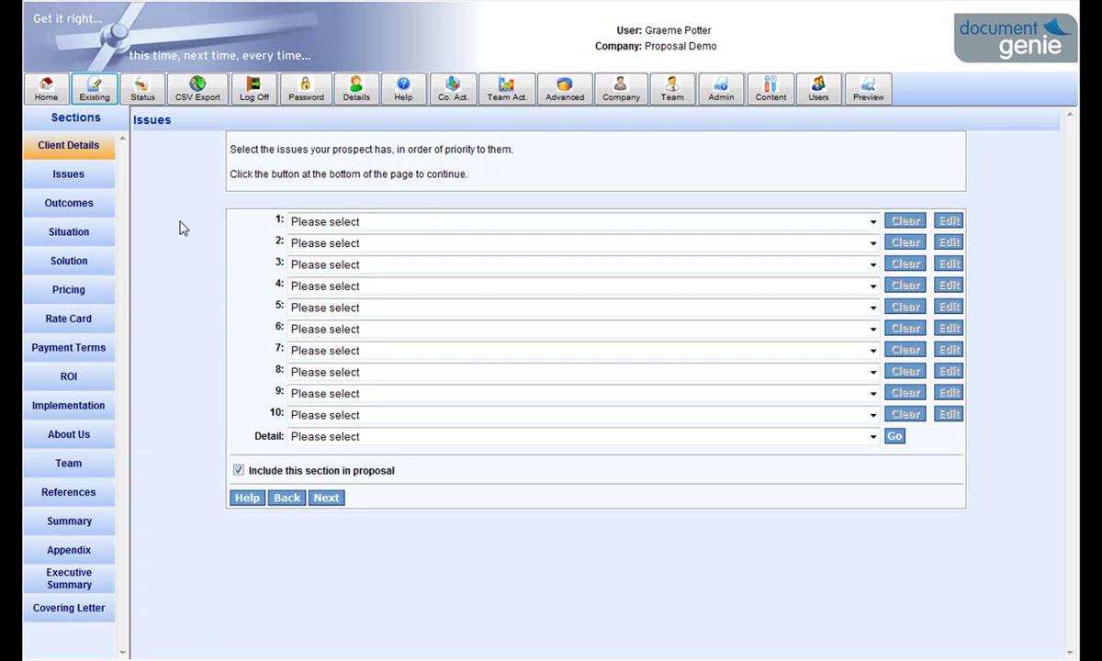
Set issues 1 and 2 to the Retail entries on disorganised shop fronts and staff not knowing if they are meeting their targets
click(873, 223)
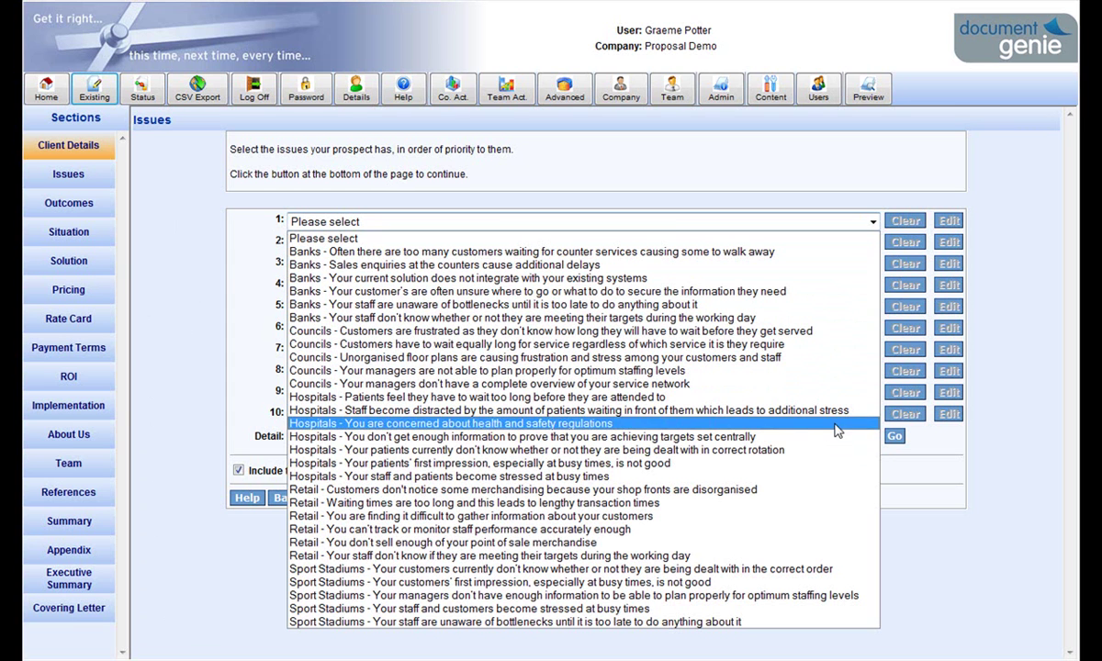
click(823, 497)
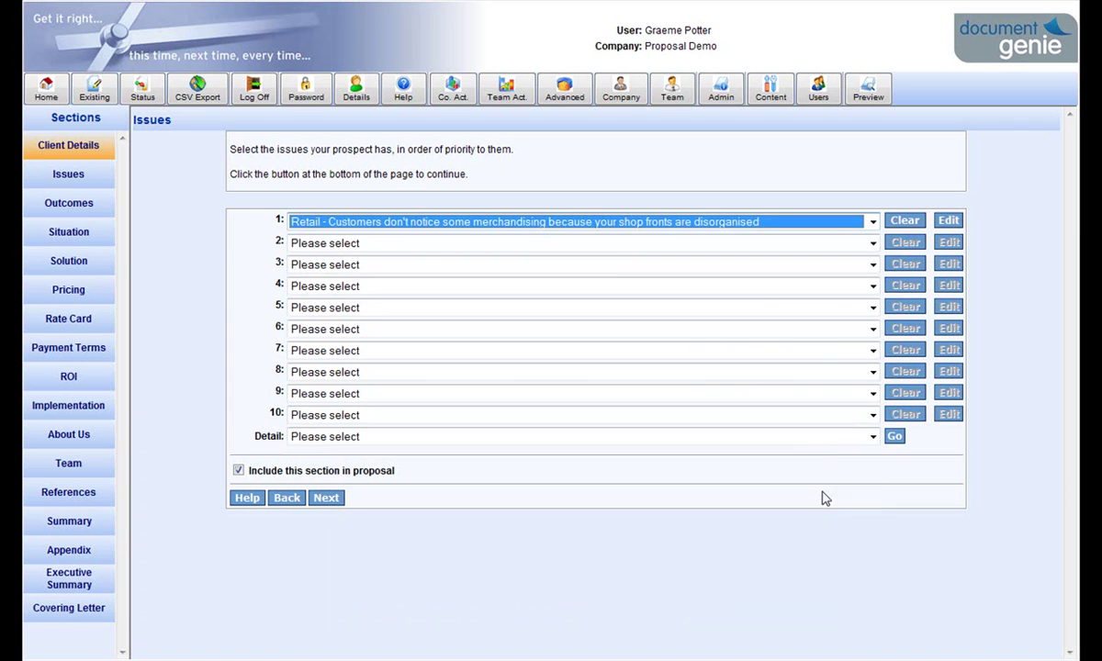
click(872, 243)
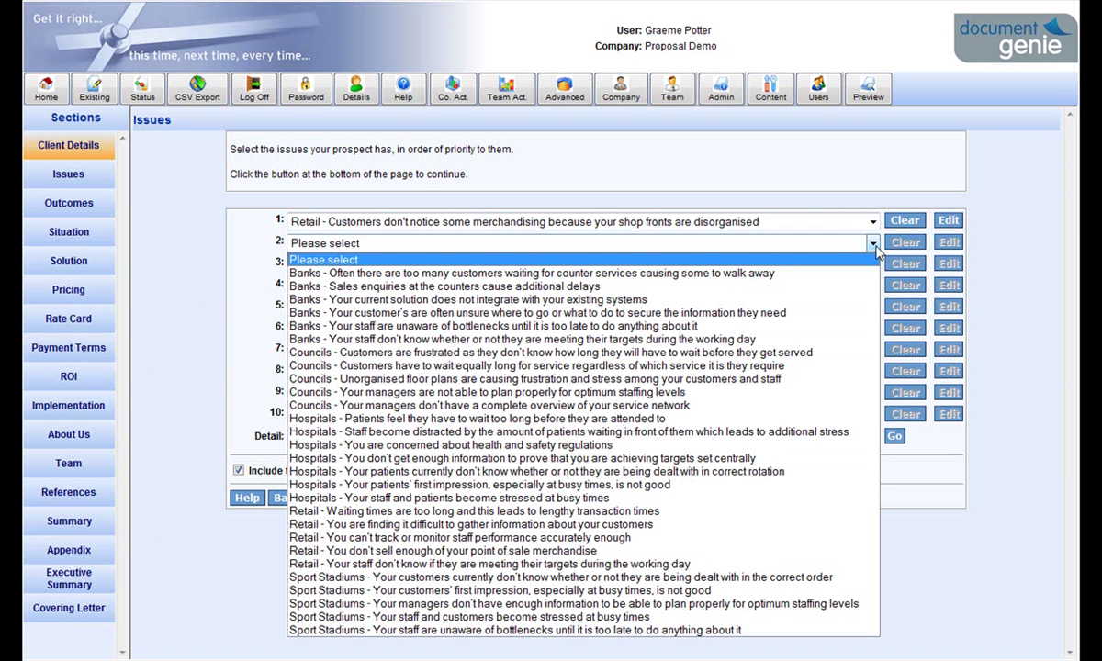
click(802, 564)
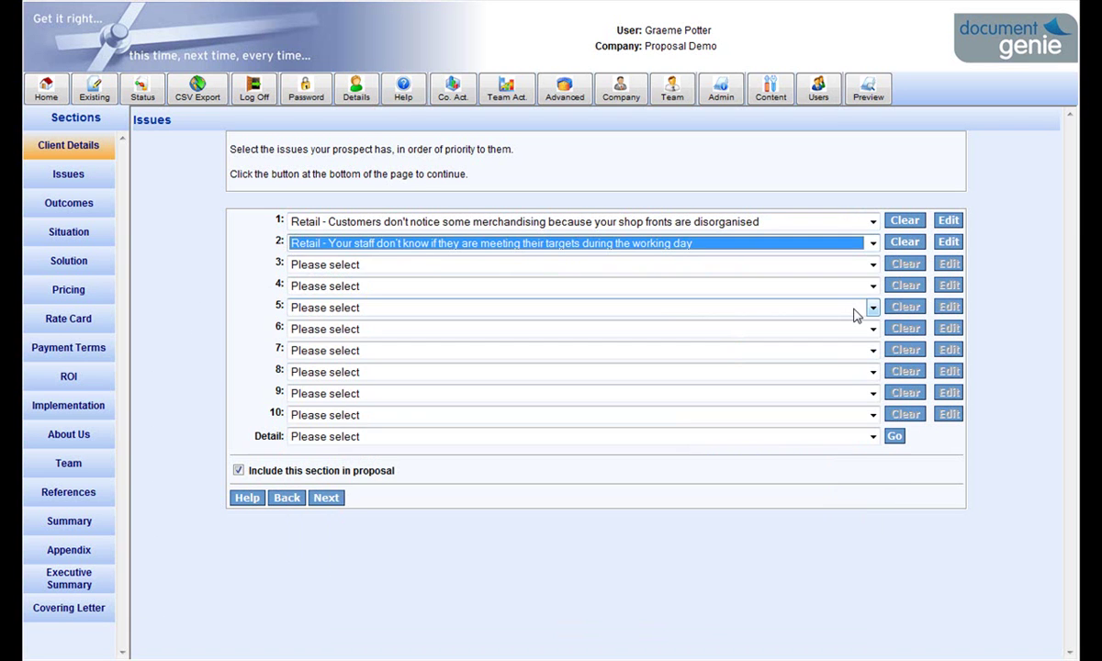
Set issues 3 and 4 to the Retail entries on long waiting times and difficulty gathering information about customers
click(872, 266)
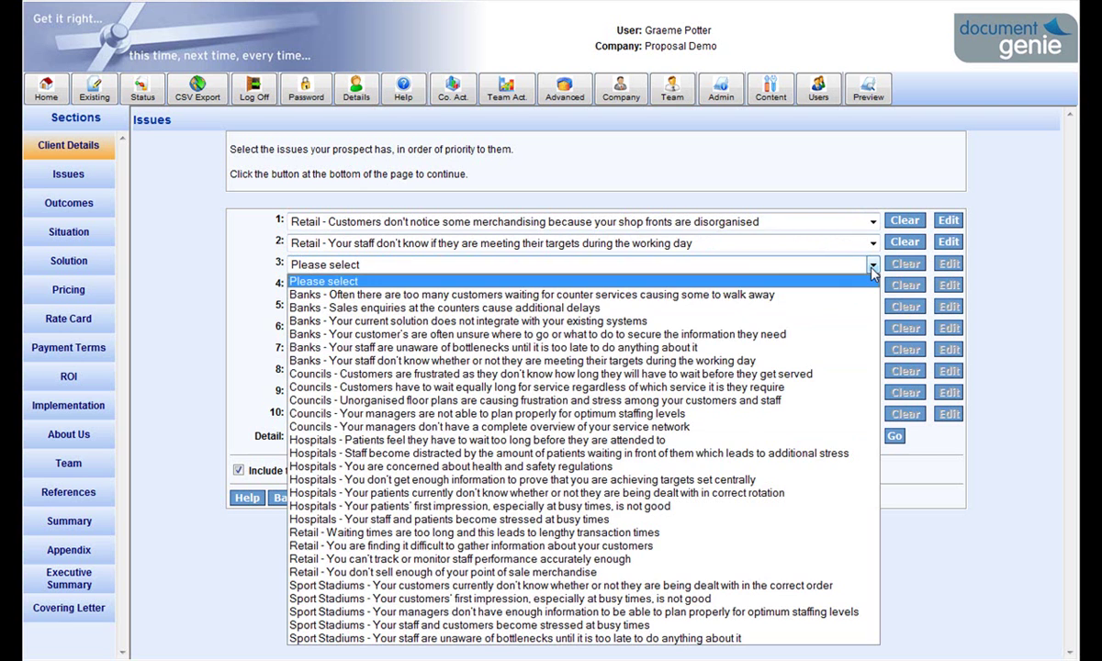
click(798, 534)
click(873, 286)
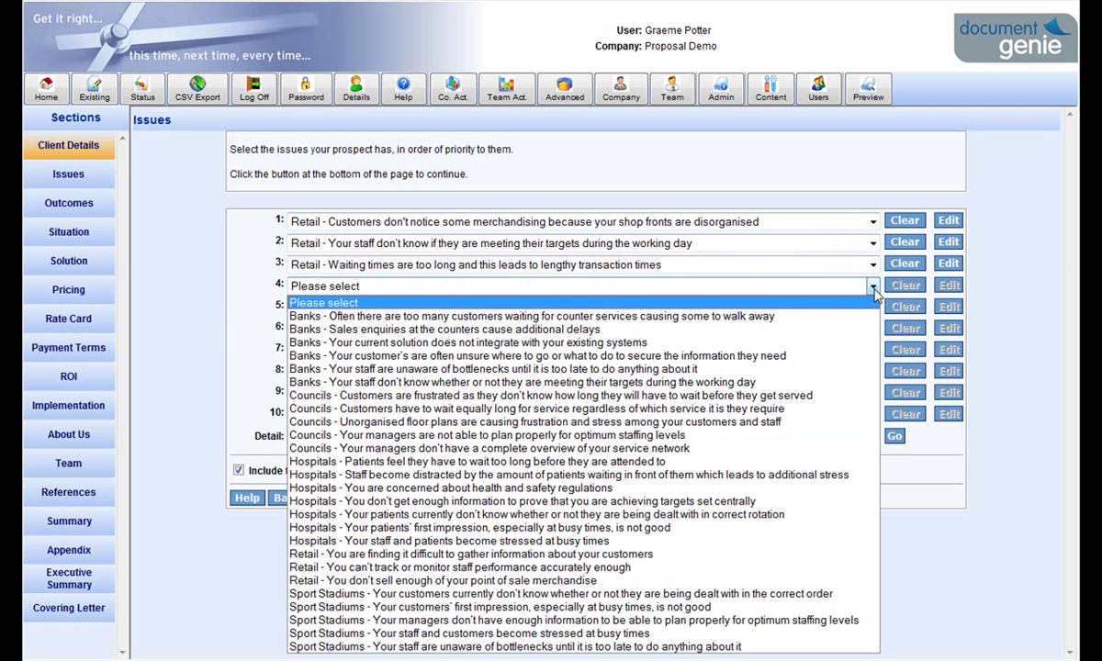
click(813, 554)
Append text beginning "Add, amend" to the details of issue 4, and submit the Issues section
click(948, 286)
click(594, 403)
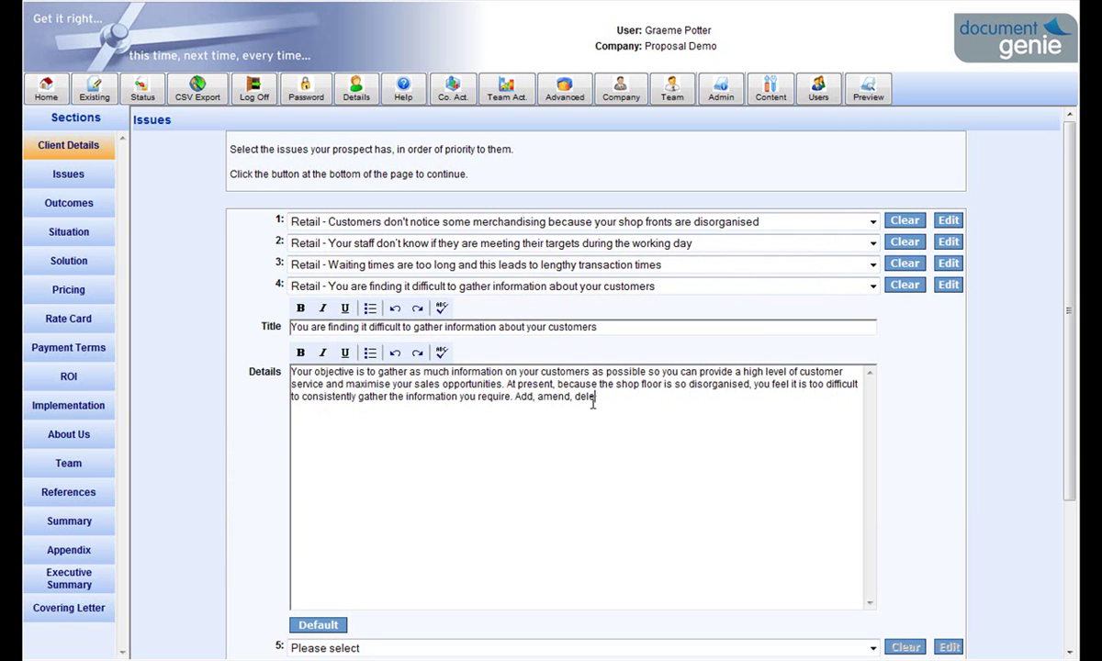
click(948, 285)
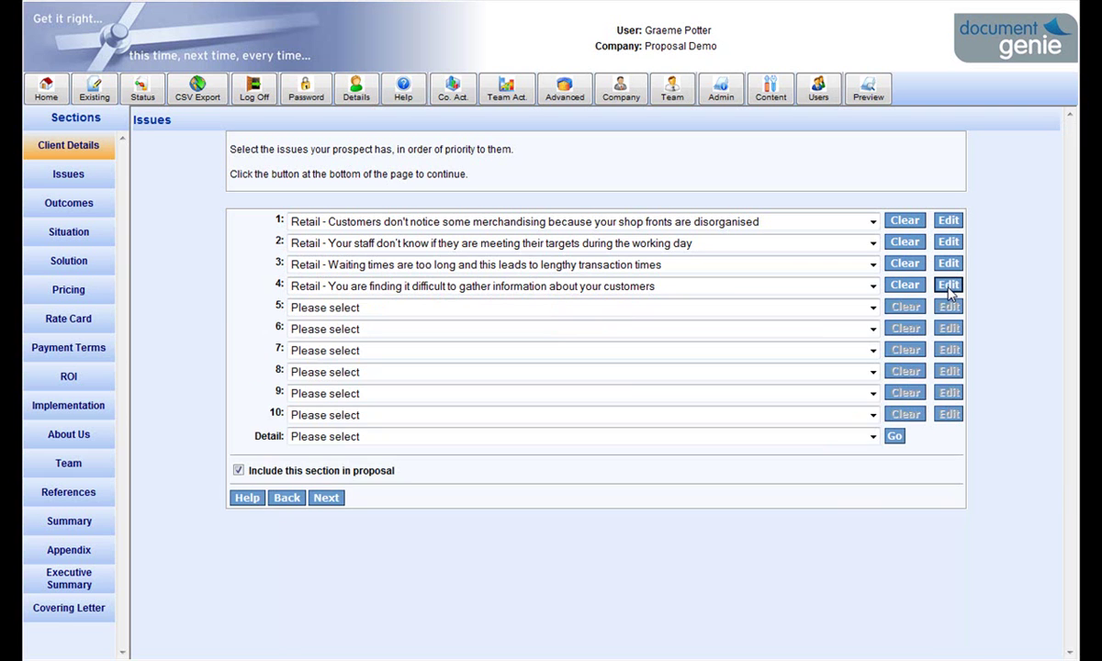
click(331, 501)
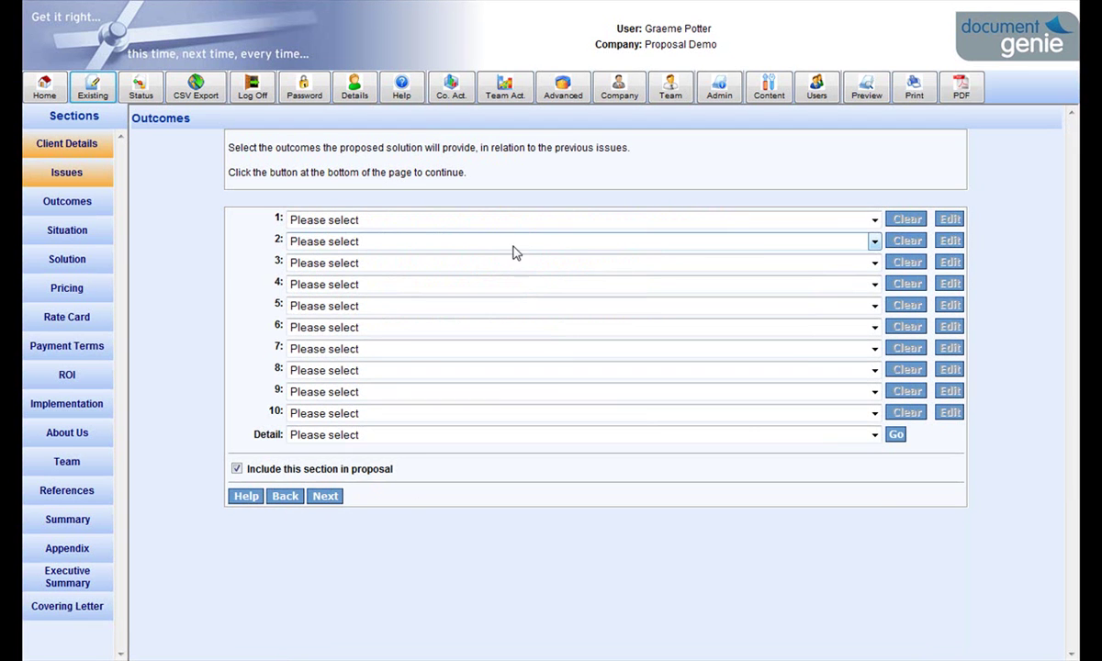
Set outcomes 1 and 2 to the Retail entries on a more relaxed, controlled shop front and staff knowing real-time target status
click(873, 220)
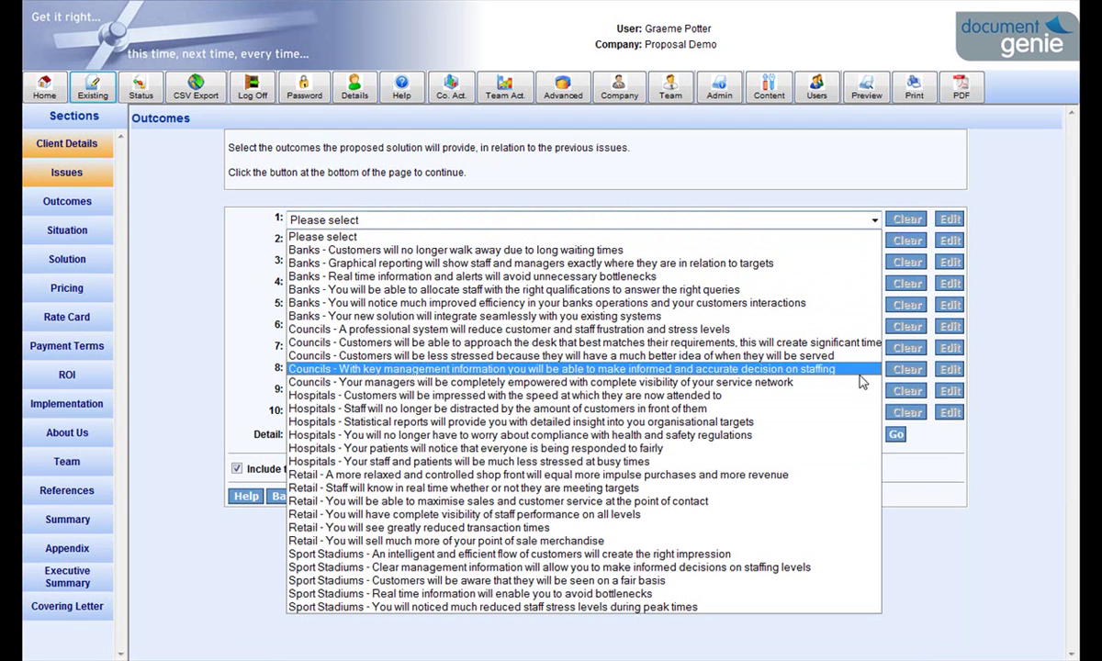
click(847, 475)
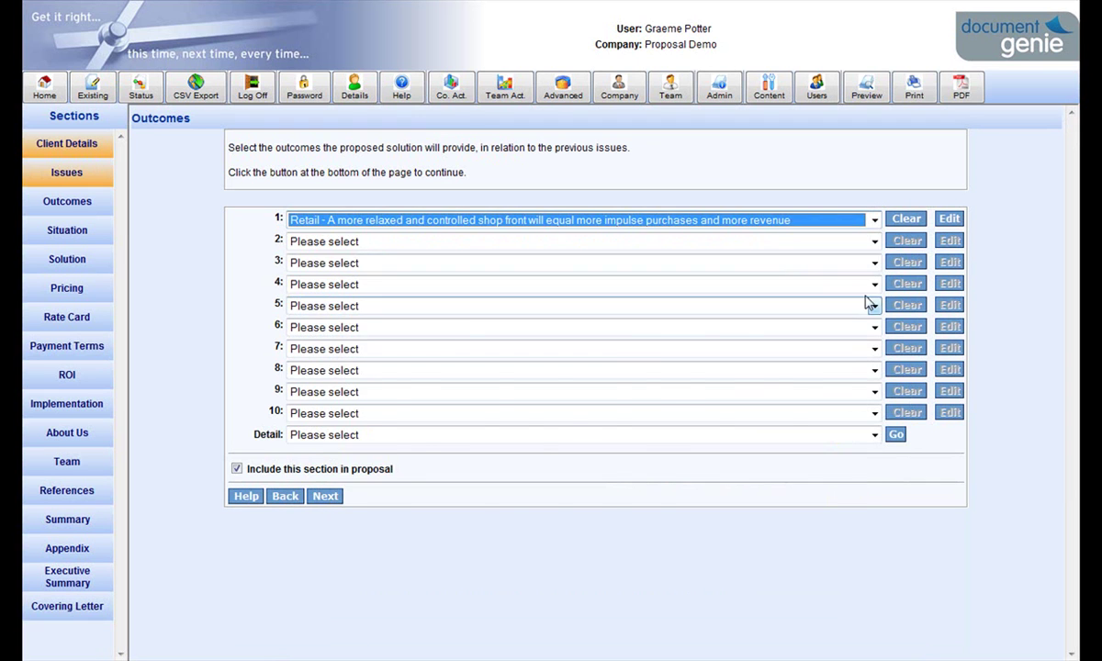
click(875, 242)
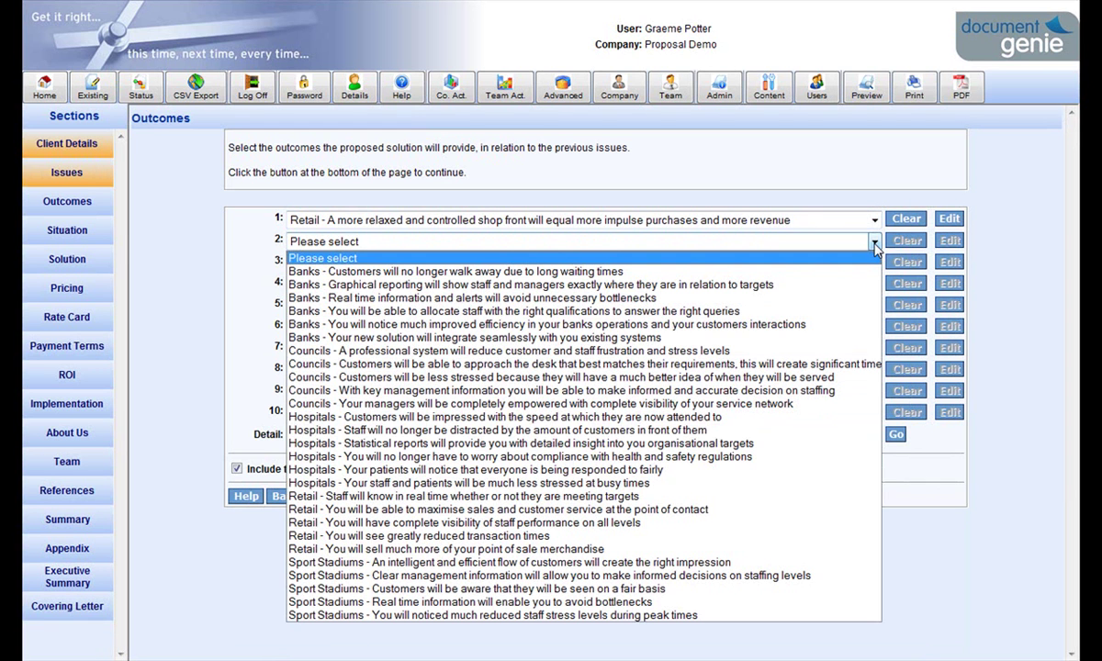
click(826, 496)
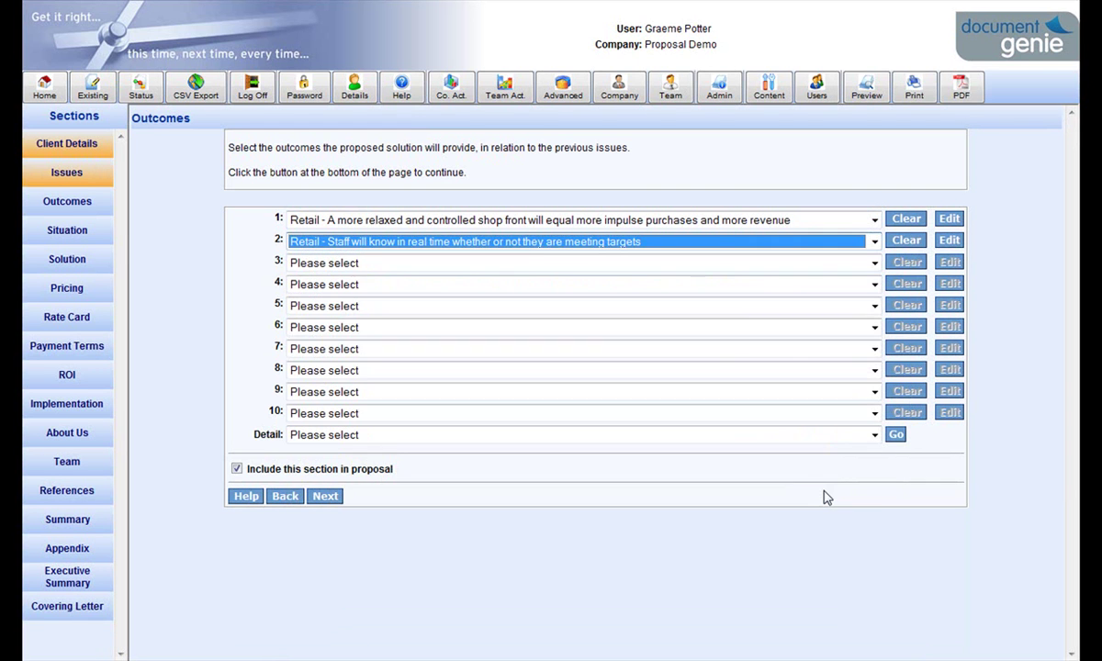
Set outcomes 3 and 4 to Retail's complete visibility of staff performance and greatly reduced transaction times, and submit the Outcomes section
click(874, 262)
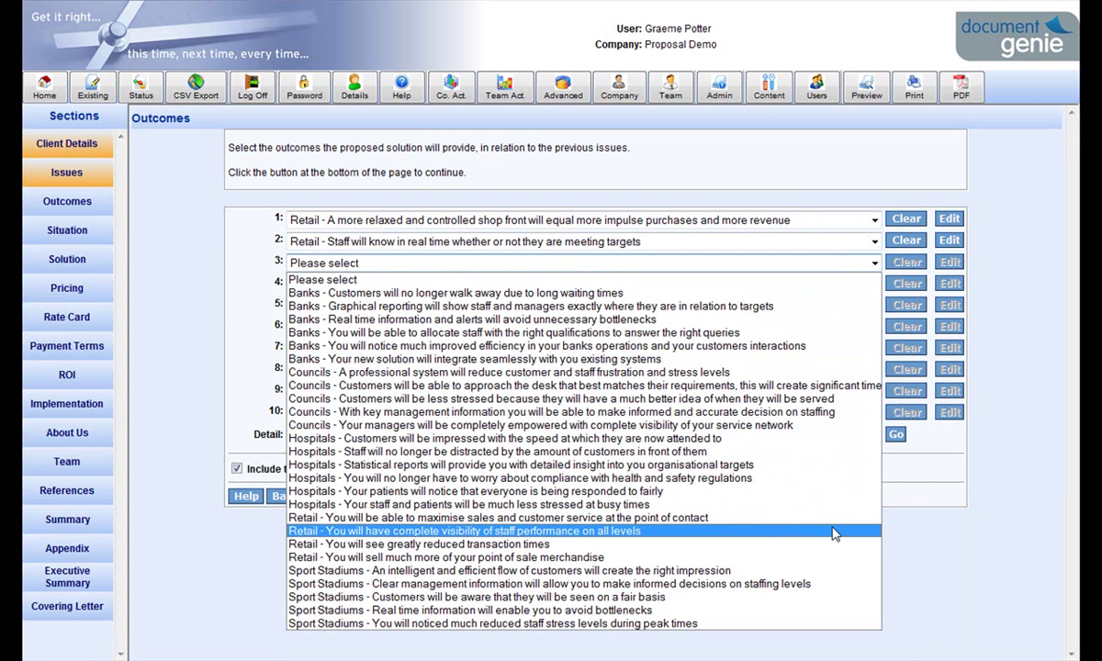
click(834, 531)
click(874, 284)
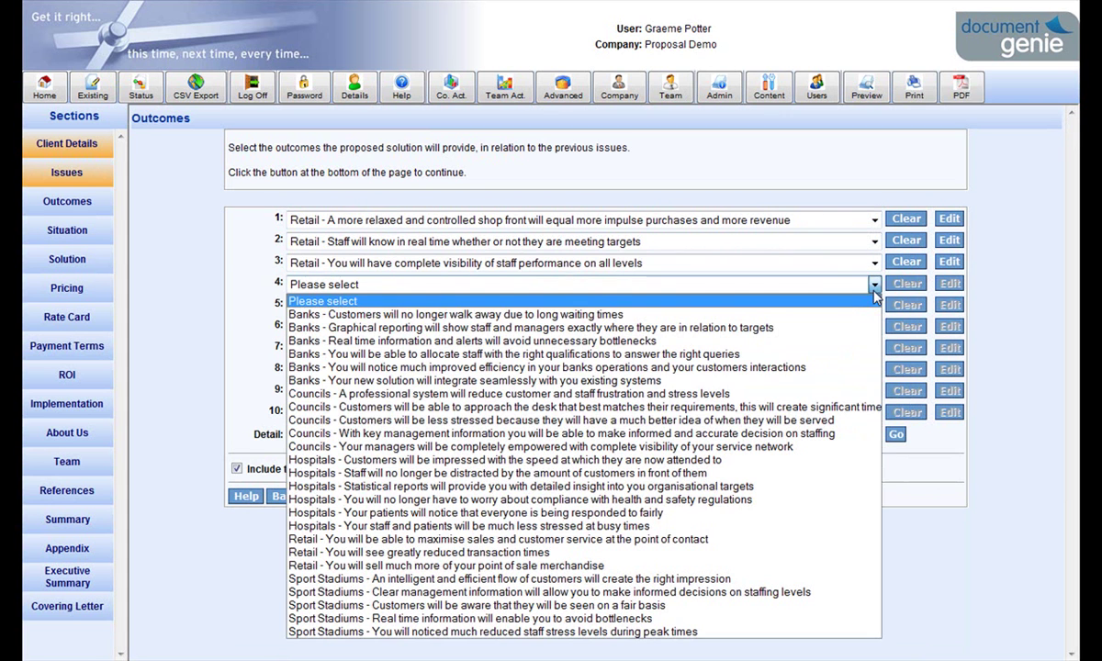
click(825, 553)
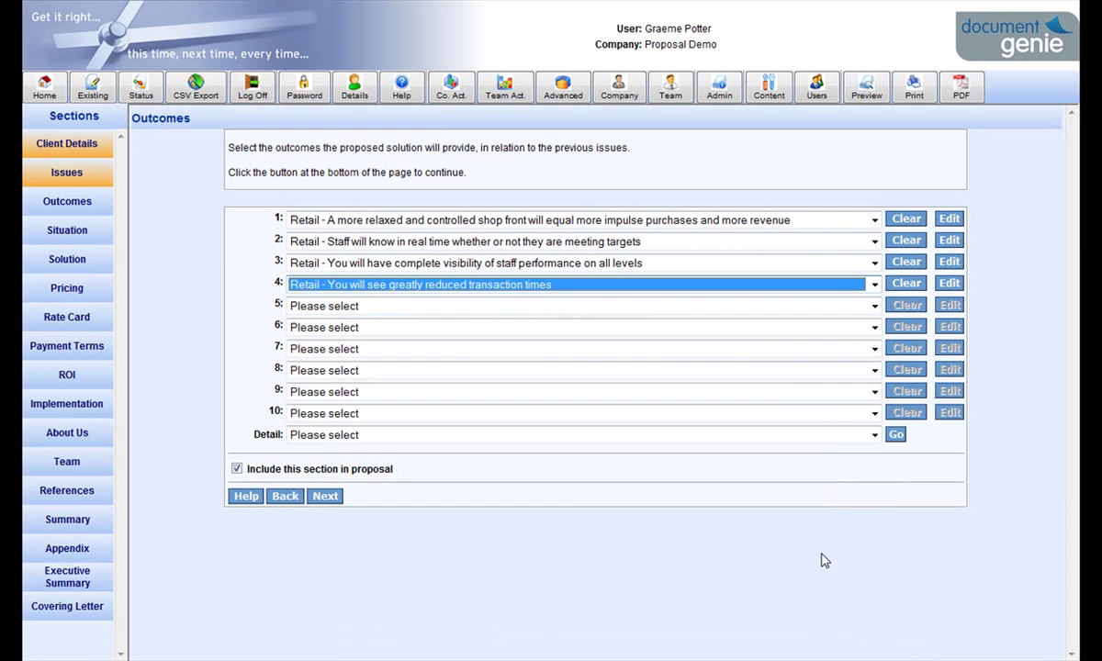
click(874, 311)
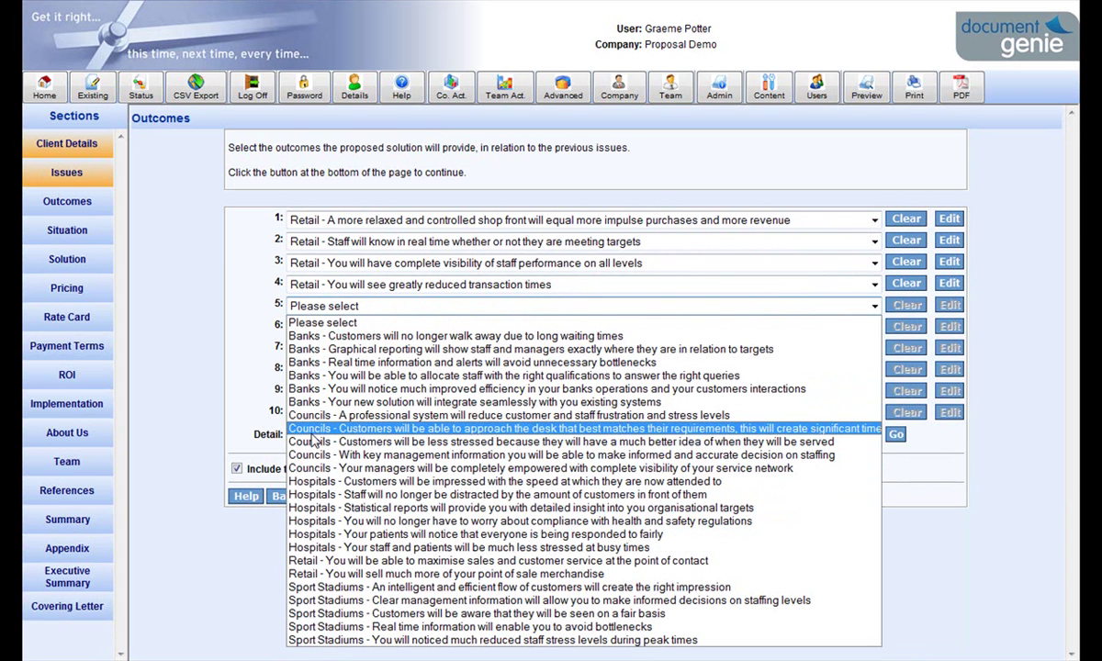
click(234, 372)
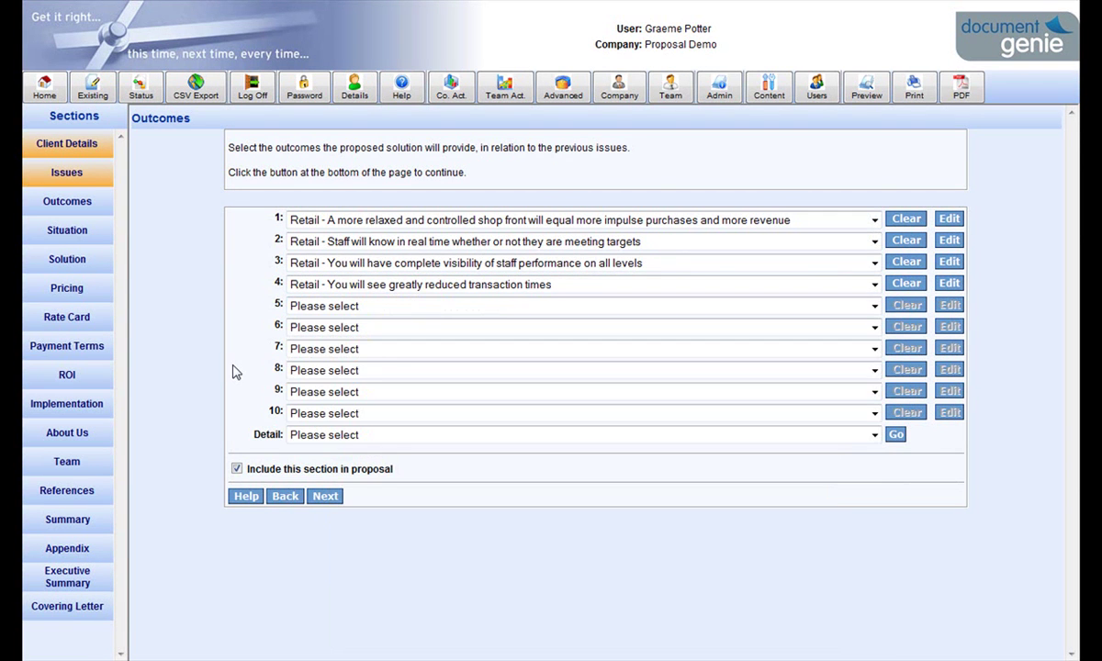
click(326, 497)
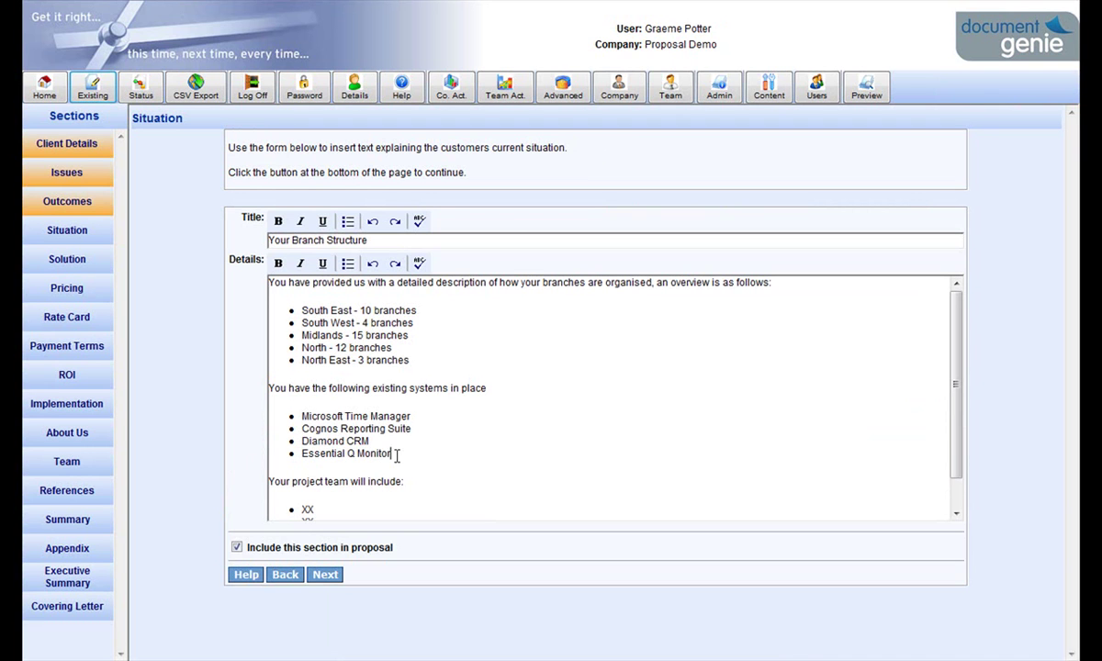
Fill the Situation project team list with a Project Co-ordinator, a Technical Director and a Technical Support member, and submit the section
key(Down)
key(Down)
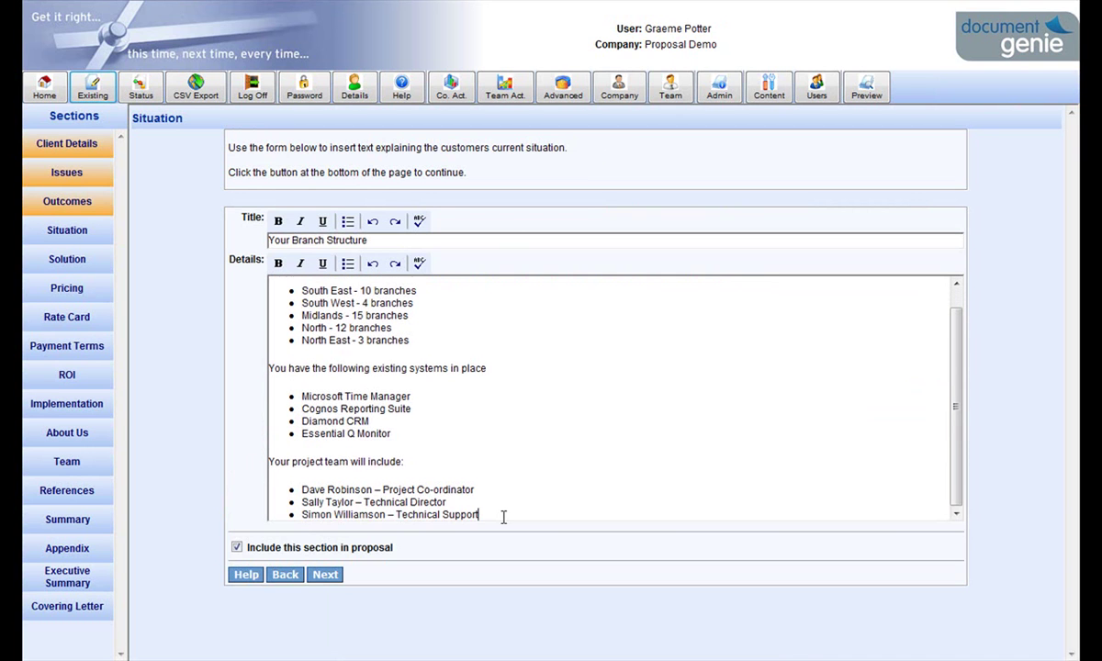
click(327, 575)
Set solution items 1 to 3 to GENie Patient Management Elite, Monthly Reporting and Disaster Recovery
click(902, 223)
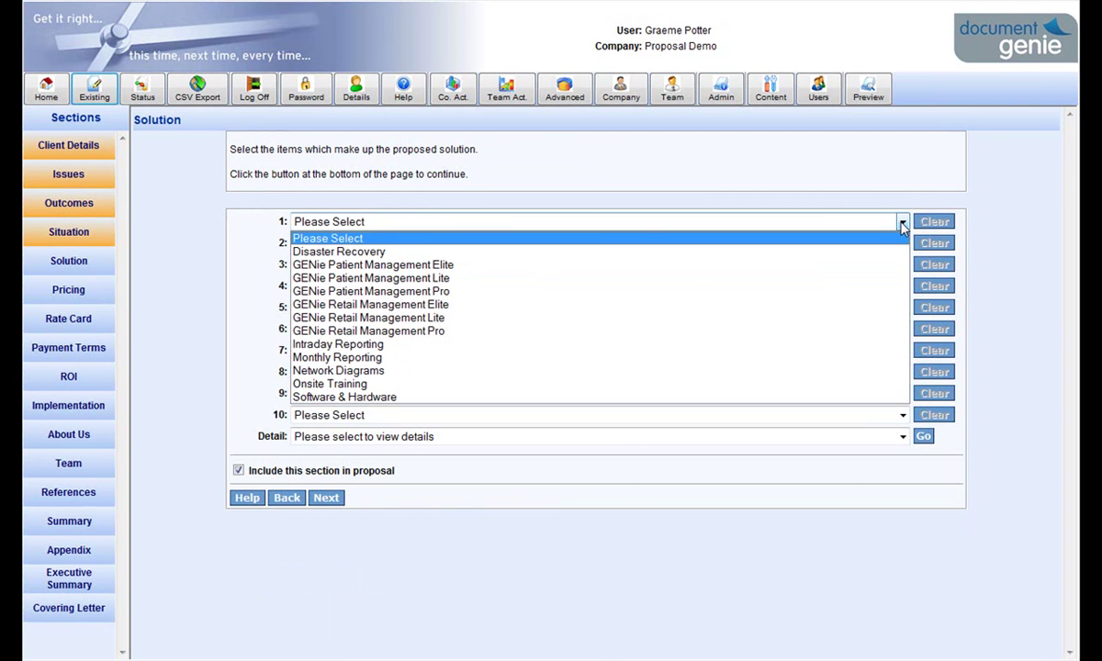
click(880, 264)
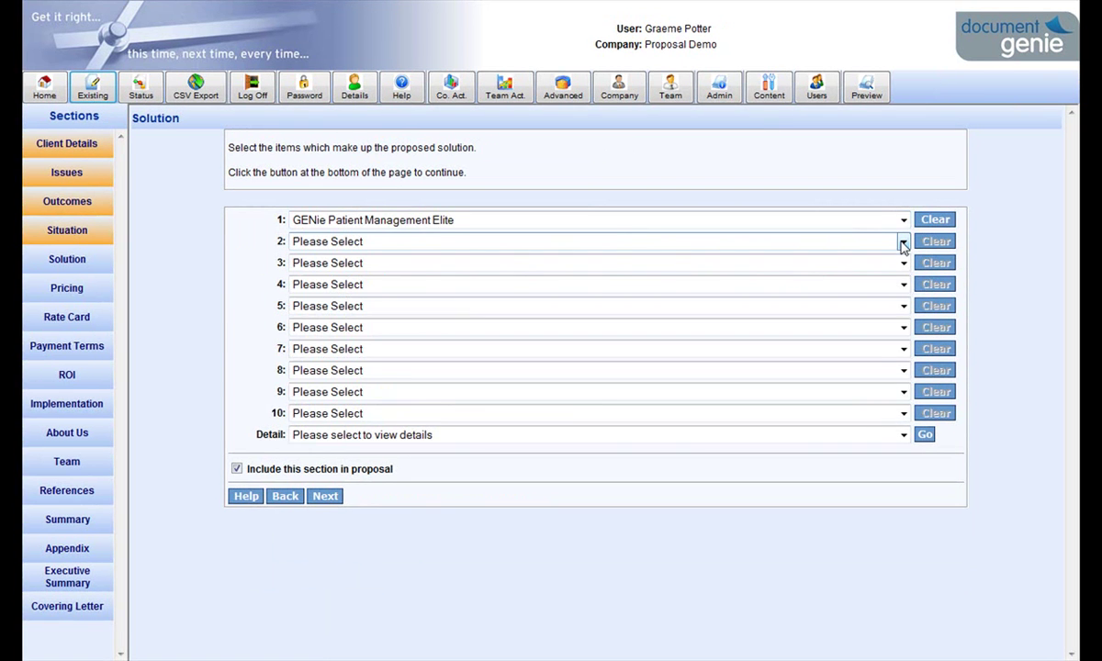
click(902, 242)
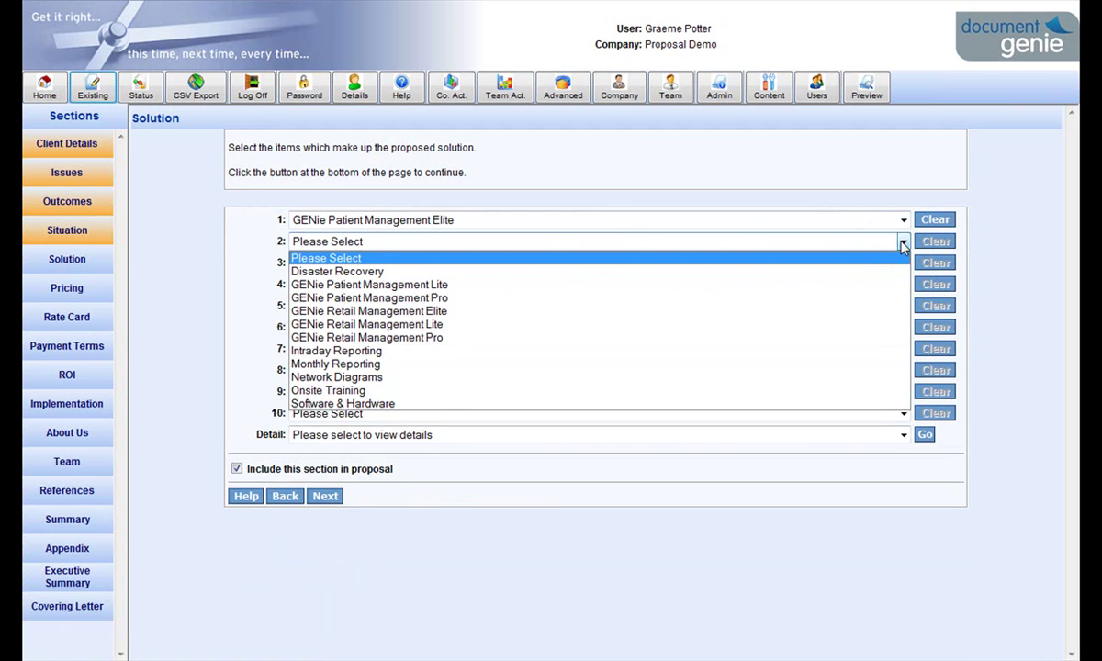
click(864, 365)
click(851, 264)
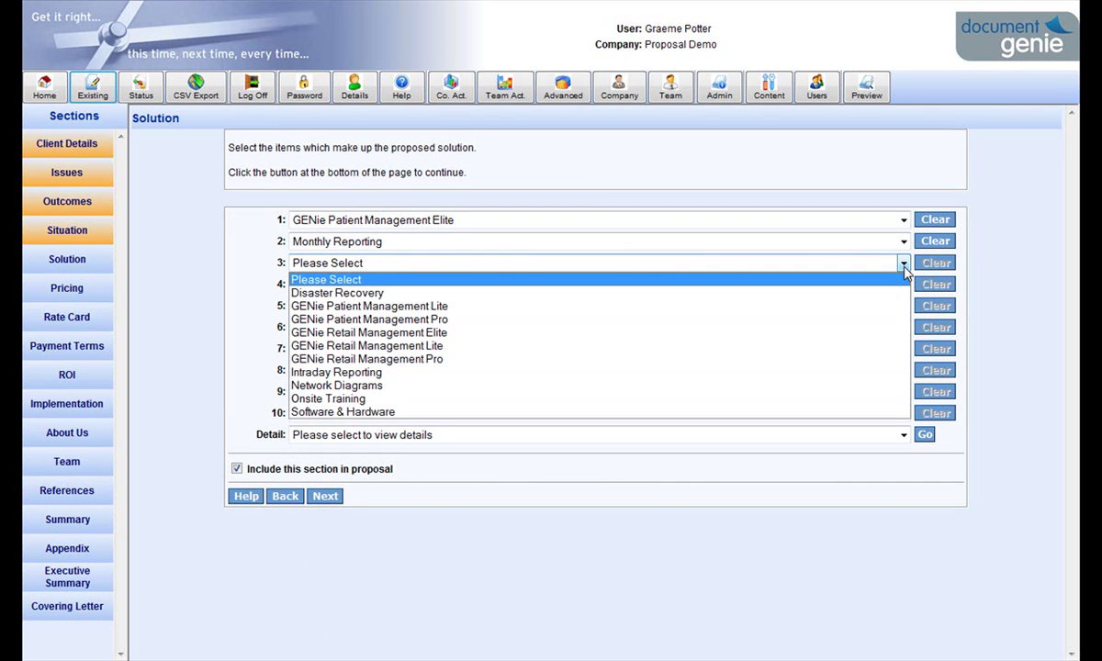
click(893, 294)
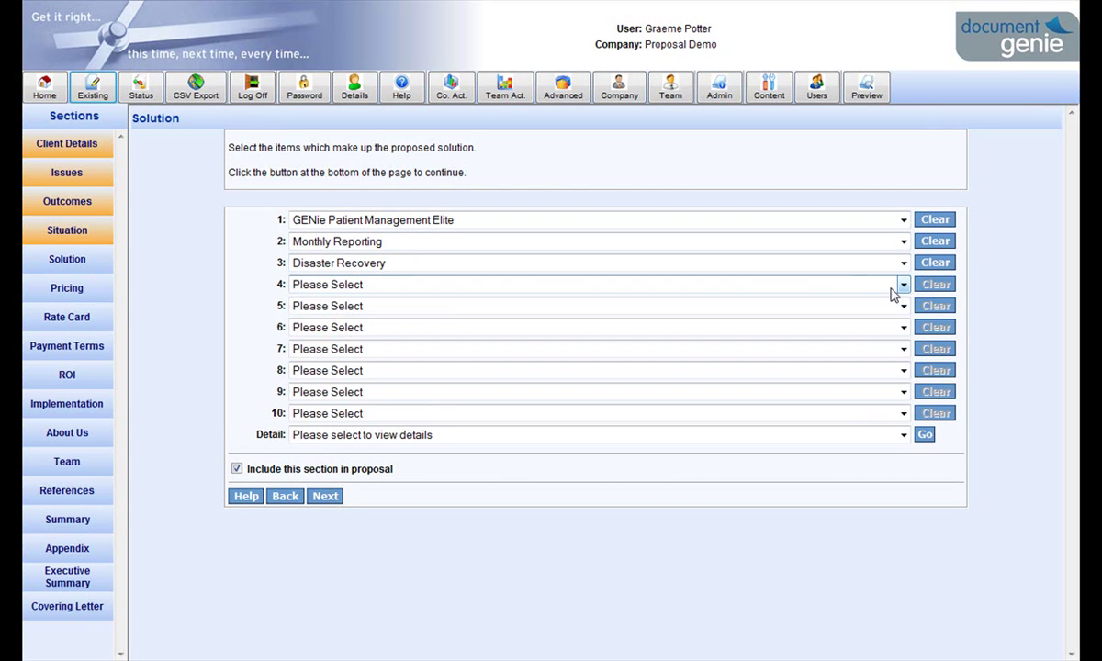
Review the Monthly Reporting solution's details and its attached image, and return to the Solution section
click(904, 437)
click(874, 570)
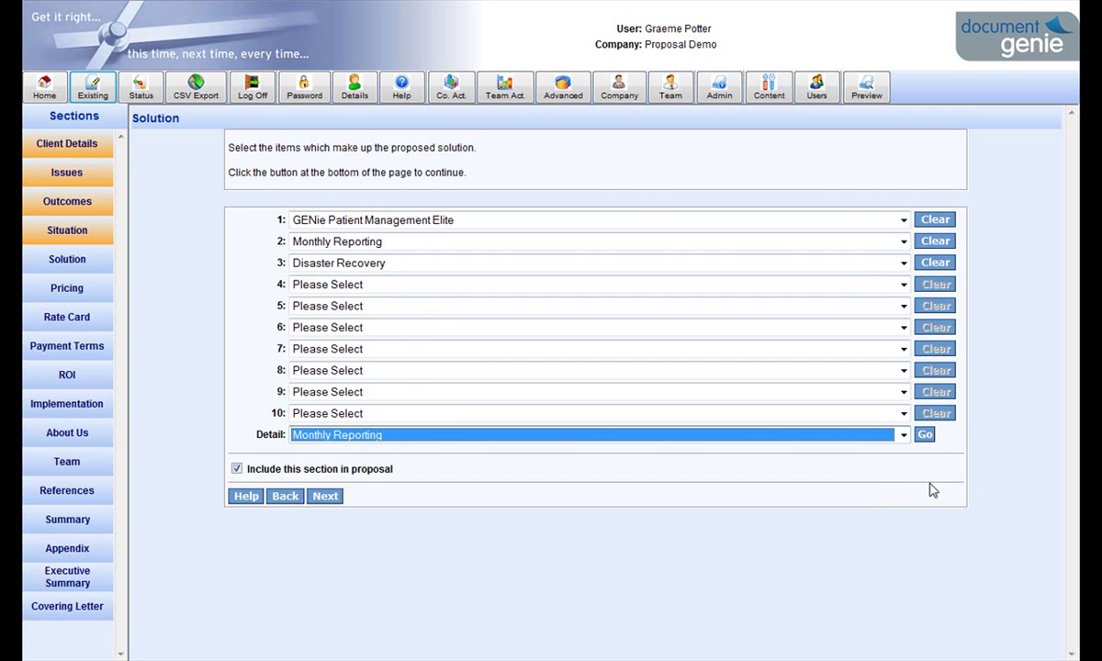
click(925, 436)
click(494, 441)
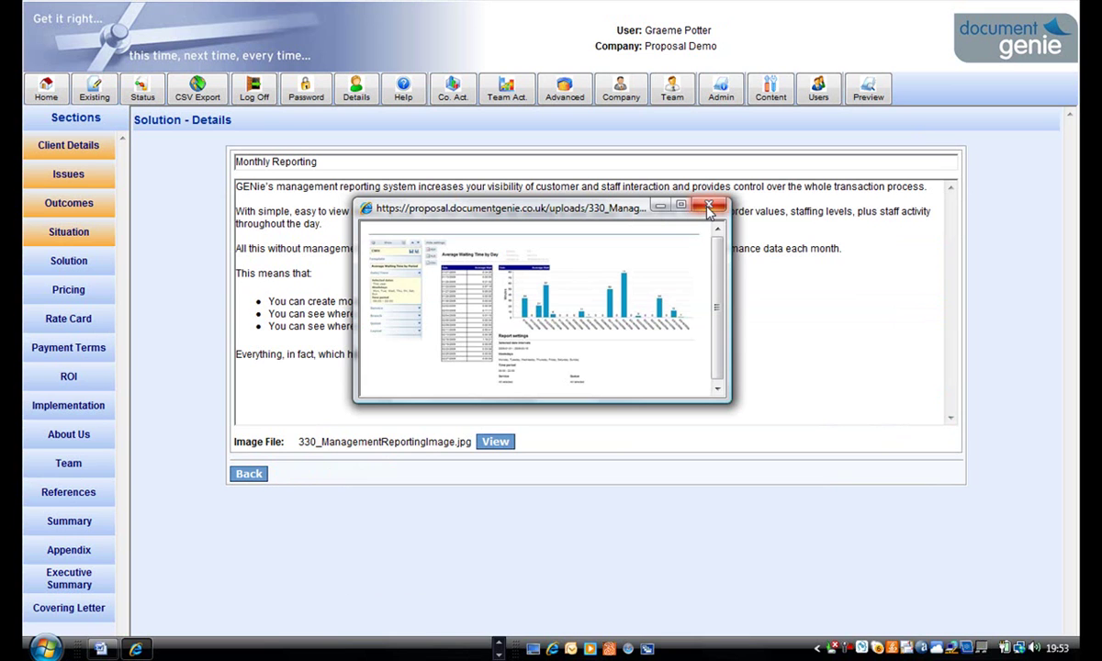
click(710, 207)
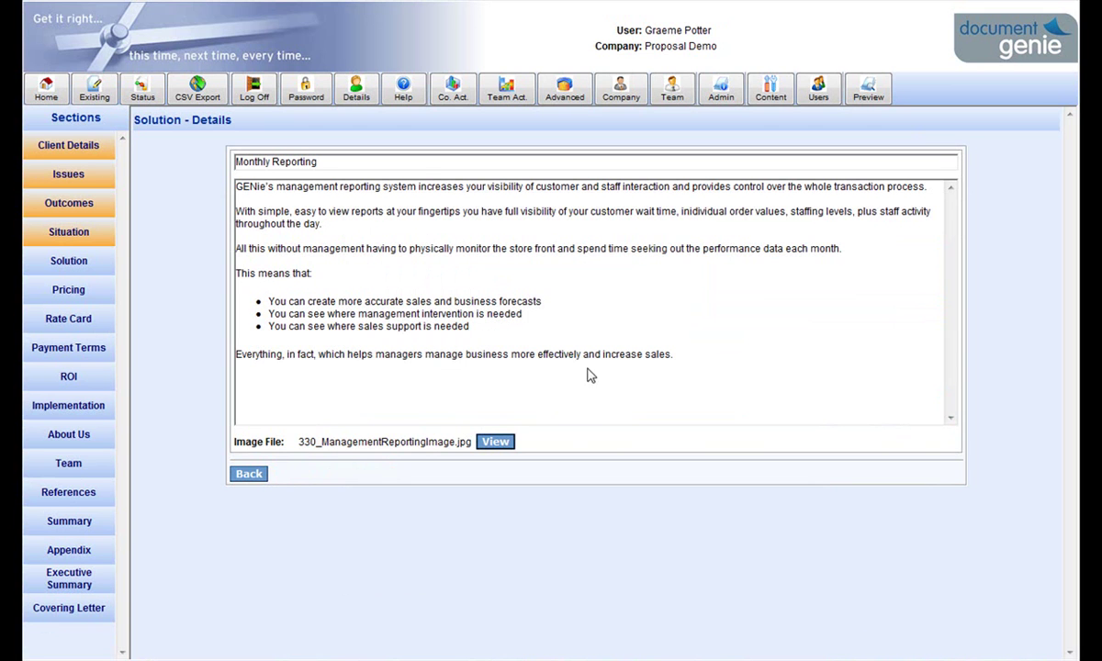
click(248, 474)
Submit the Solution section and price one 32" Hitachi SM320MX LCD and two 40"+ TILT (DL1) wall brackets under GENie Retail Elite
click(327, 498)
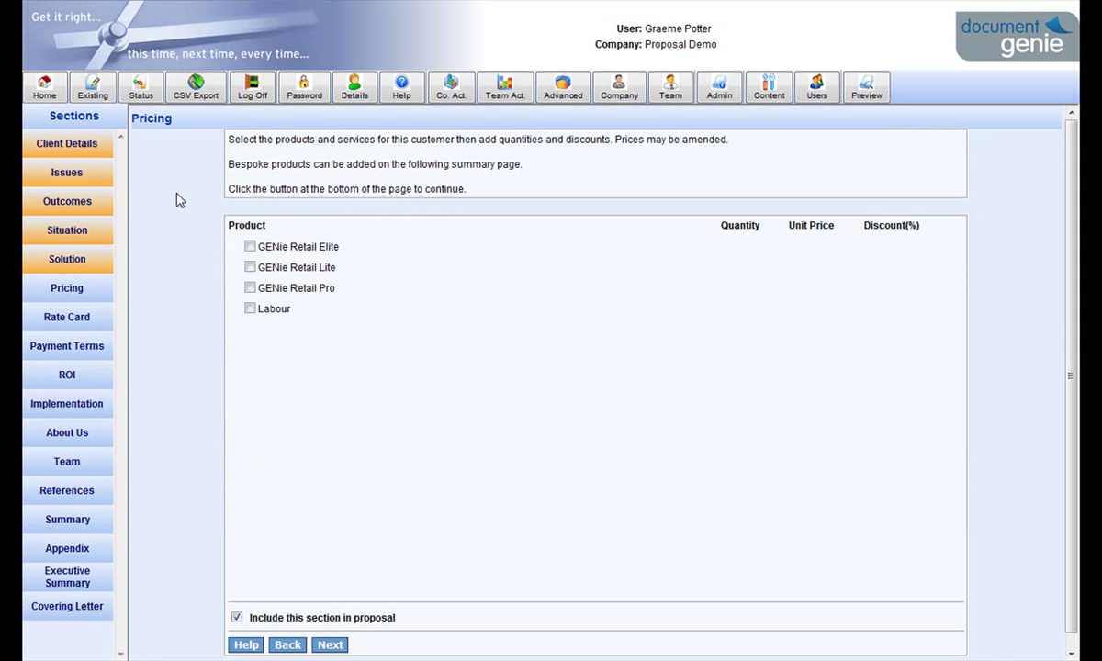
click(250, 247)
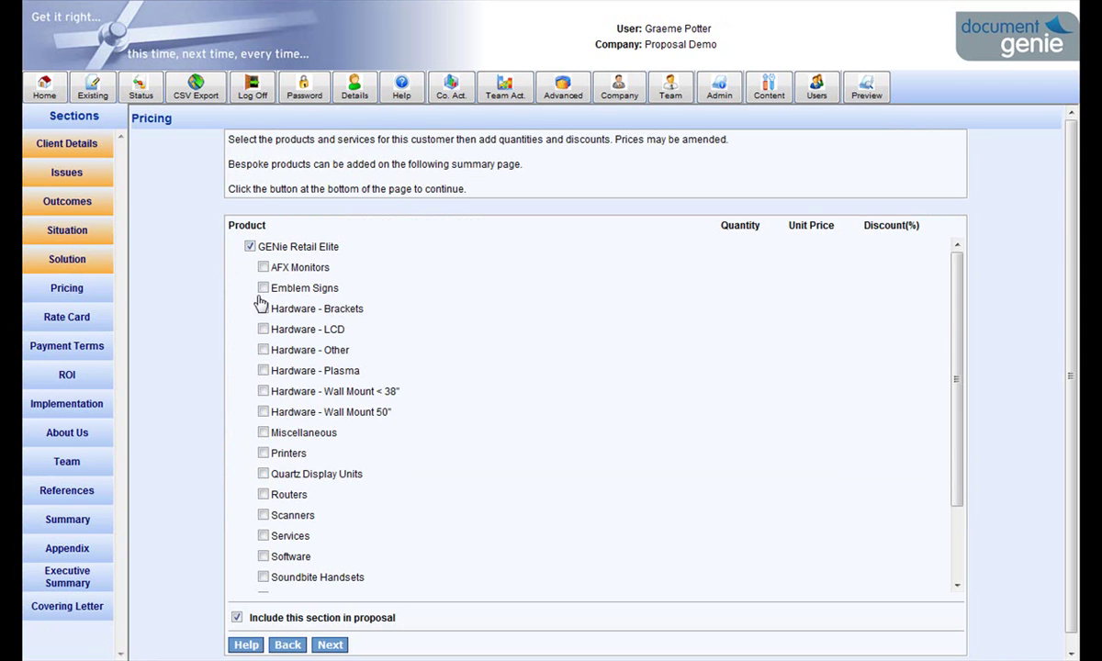
click(264, 331)
click(277, 378)
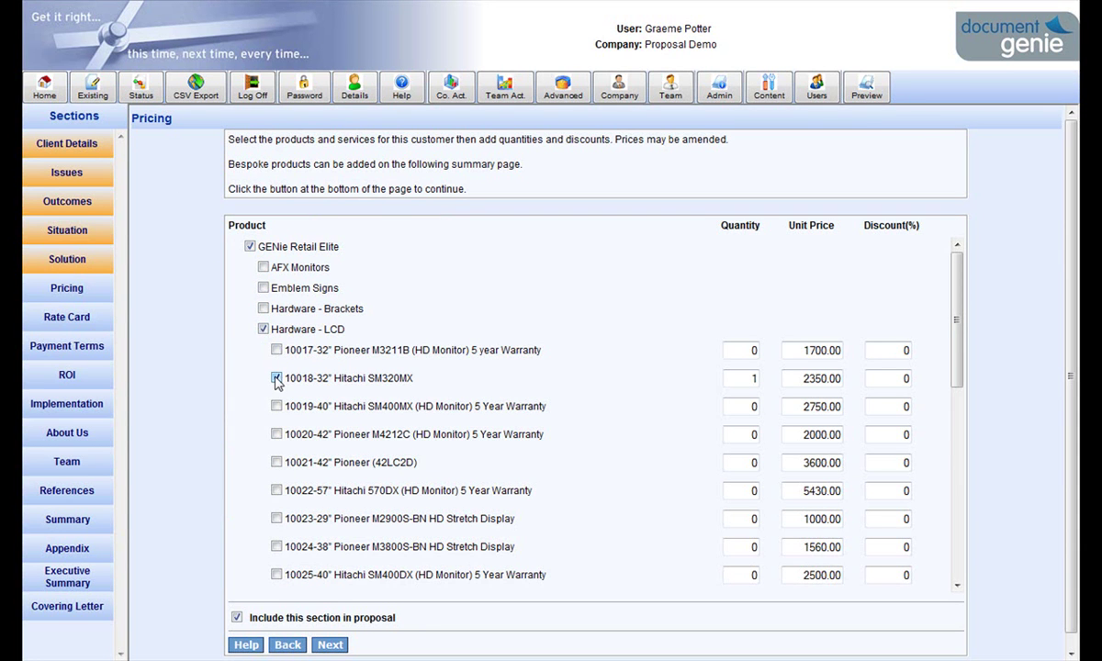
click(263, 310)
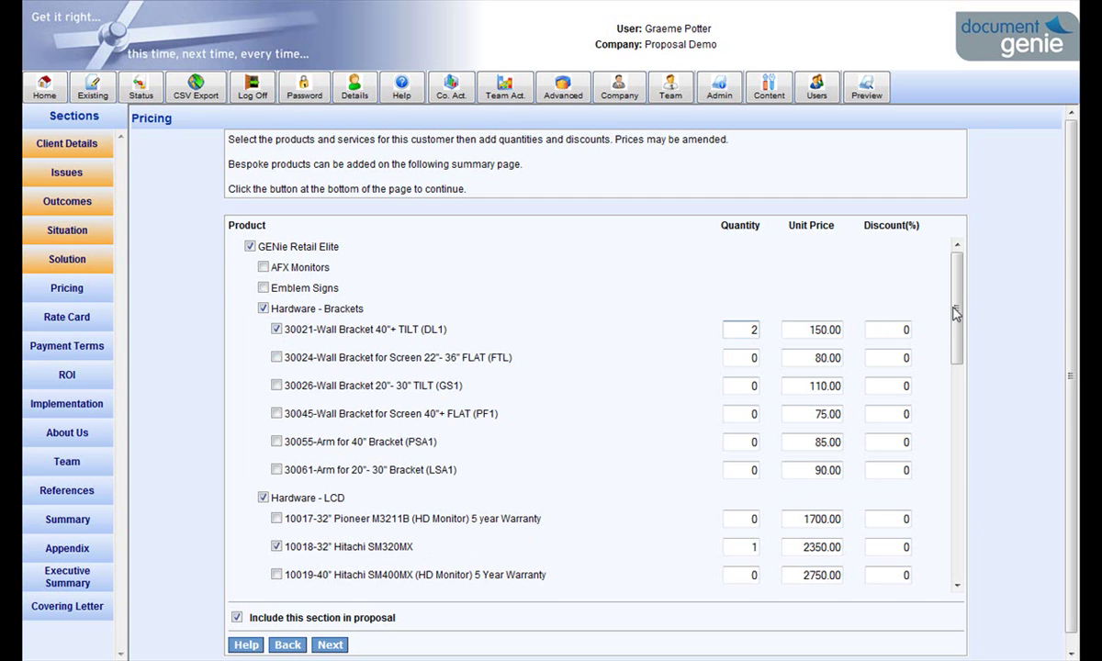
Add one standalone TP3220 'G-Max' printer, one 3205 wall bracket and one Software Management Portal V5 (Reports) to the GENie Retail Elite pricing
drag(957, 315, 957, 510)
click(264, 432)
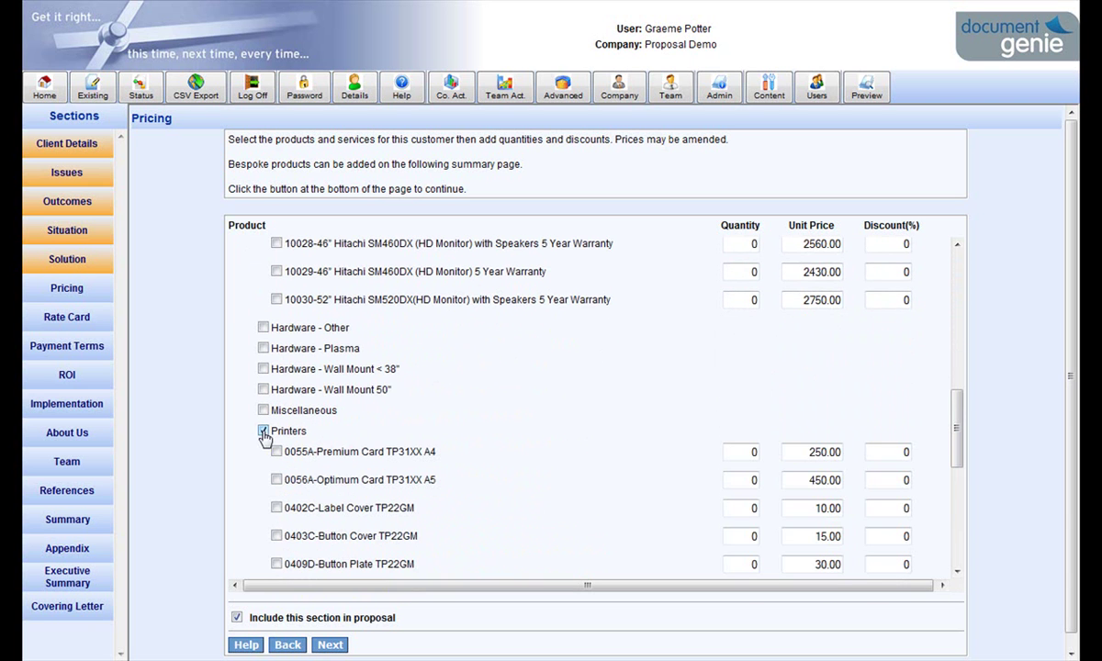
drag(956, 441, 958, 506)
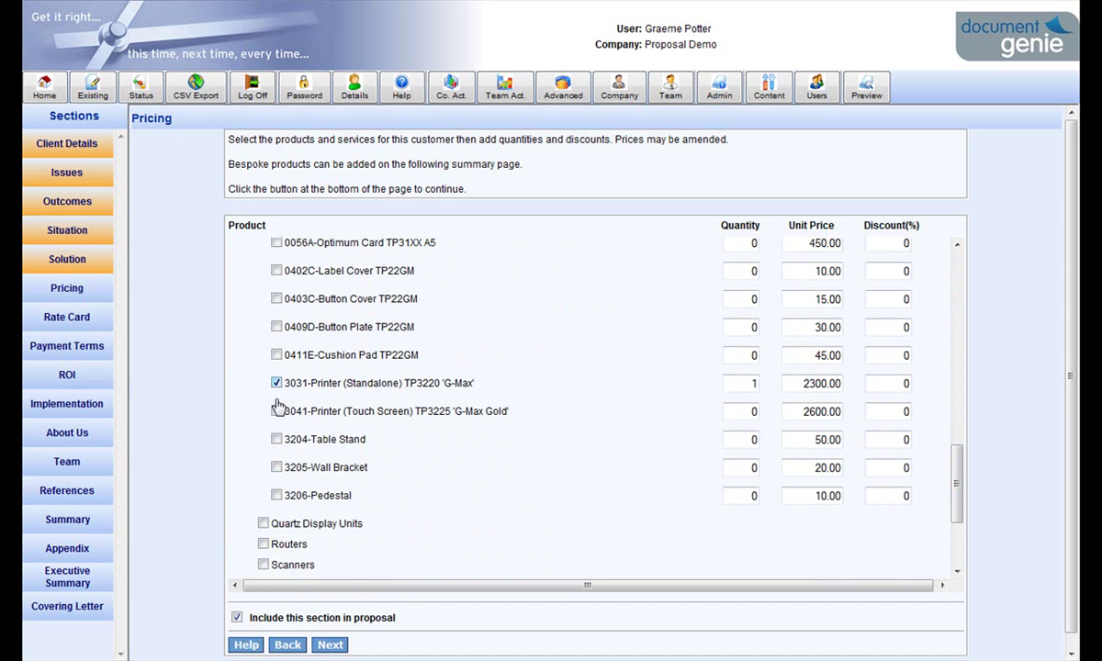
drag(955, 475, 955, 521)
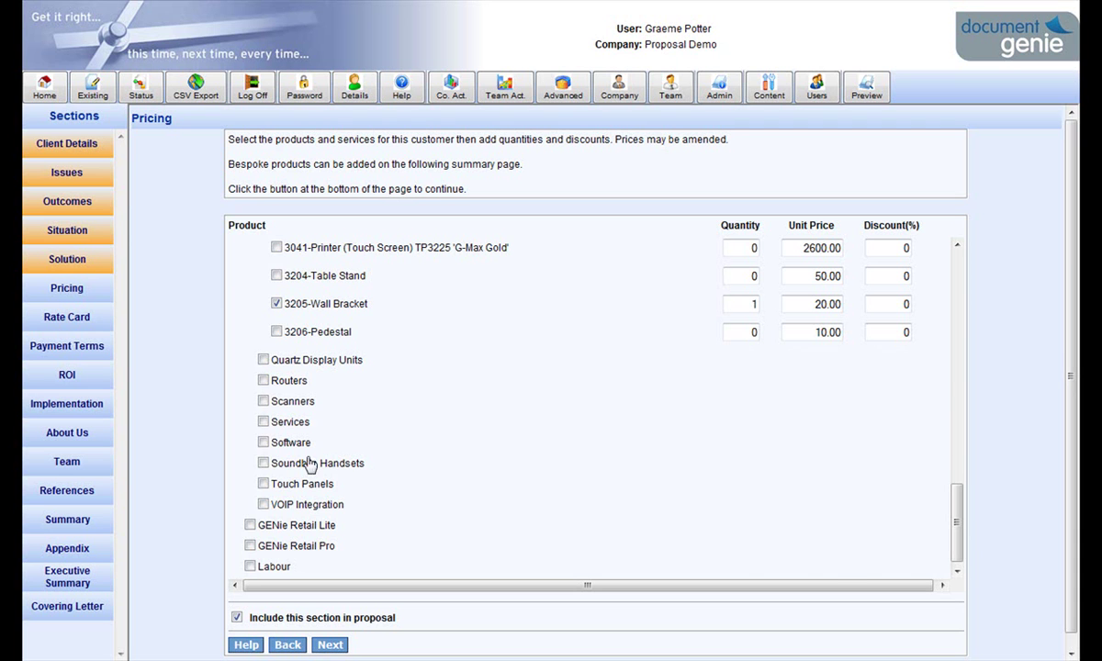
click(264, 443)
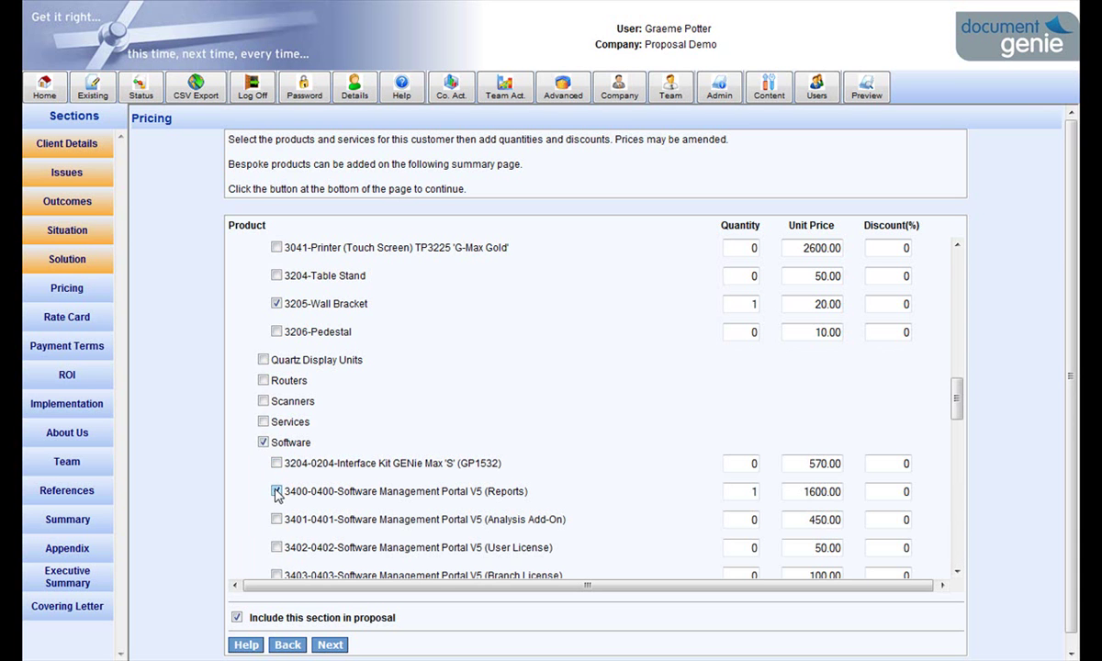
Add one Extra Work (During Working Hours, Mon - Fri) from Labour's Additional Installation group, and submit the Pricing section
drag(951, 435, 953, 571)
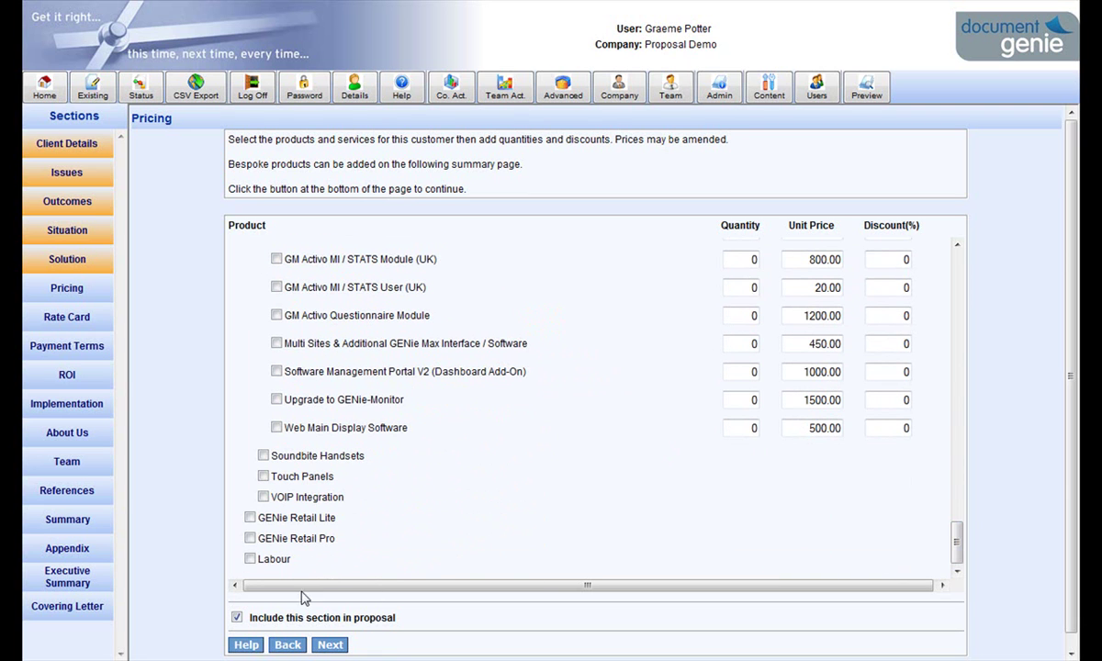
click(250, 559)
drag(959, 523, 954, 546)
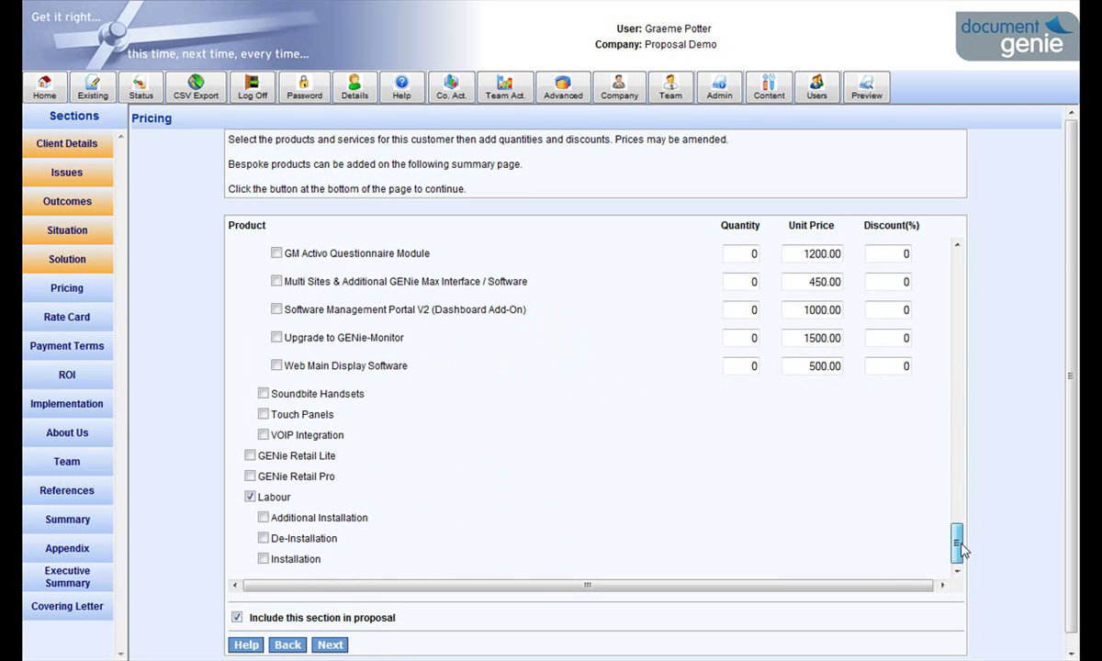
click(264, 519)
click(276, 540)
drag(956, 533, 956, 549)
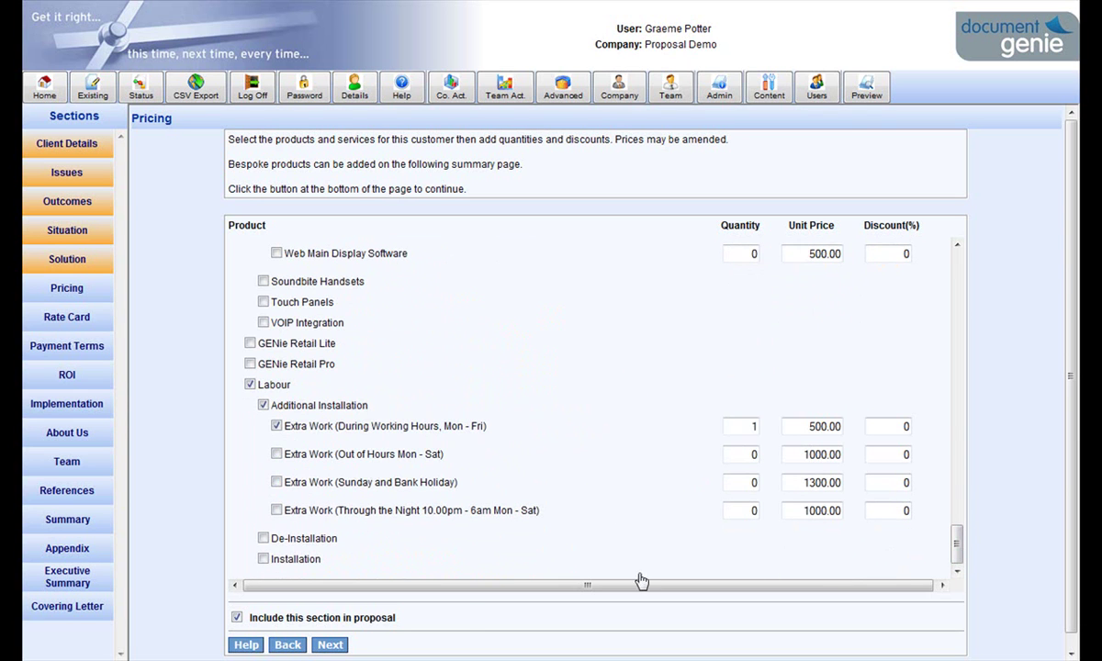
click(339, 647)
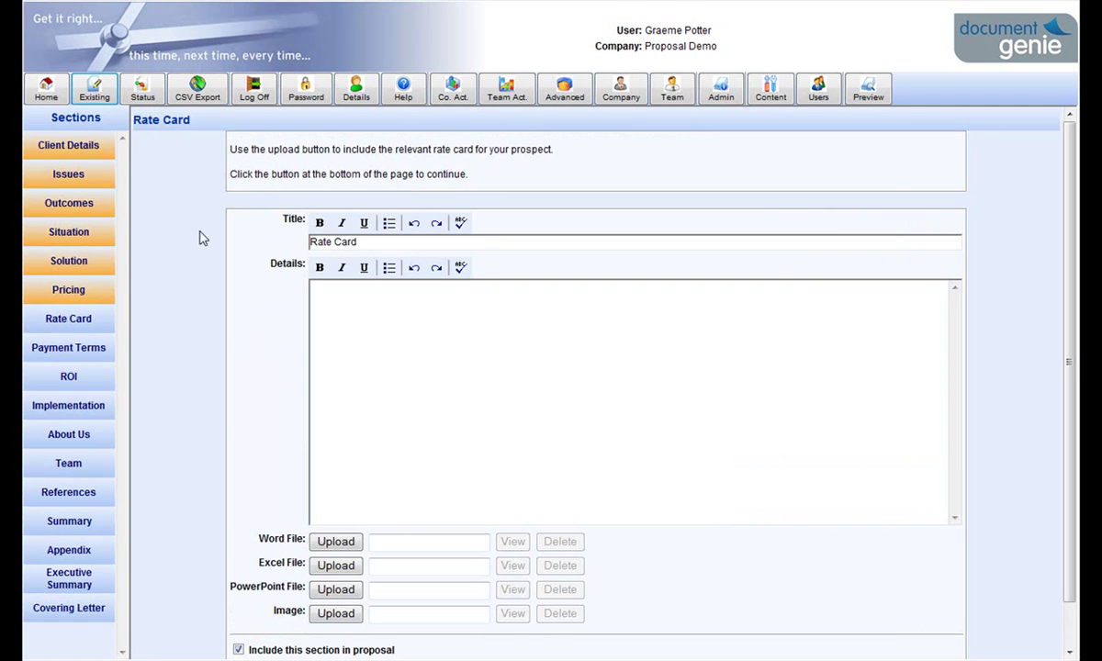
Upload the Rate Card Excel file from the Desktop as the Rate Card section's Excel file, and submit the section
click(335, 567)
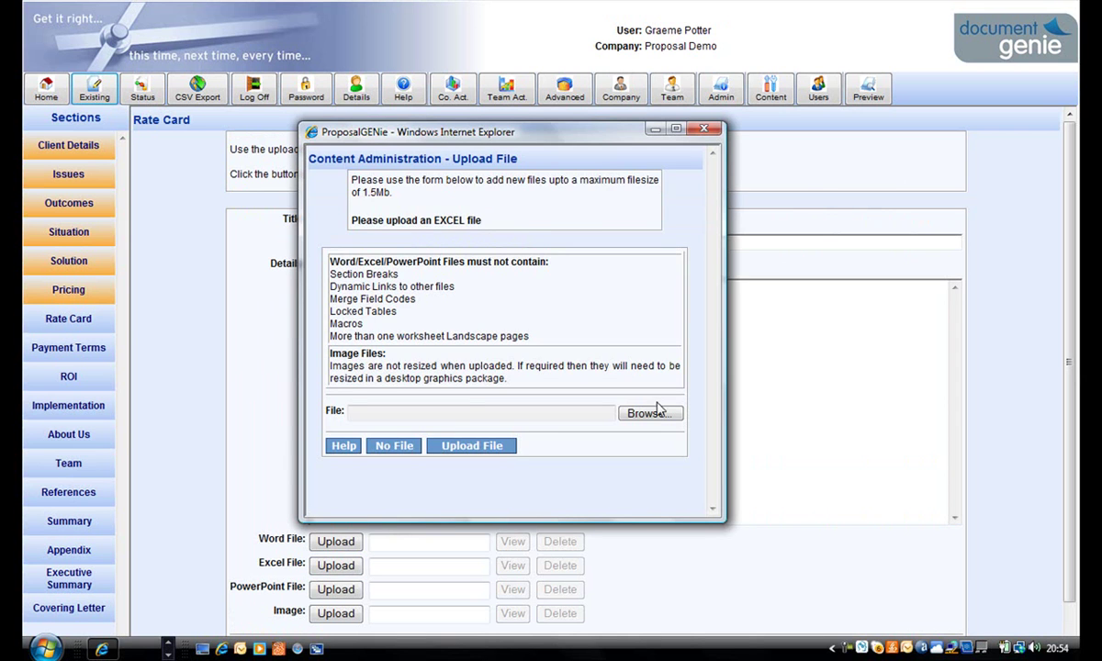
click(650, 415)
drag(795, 266, 795, 450)
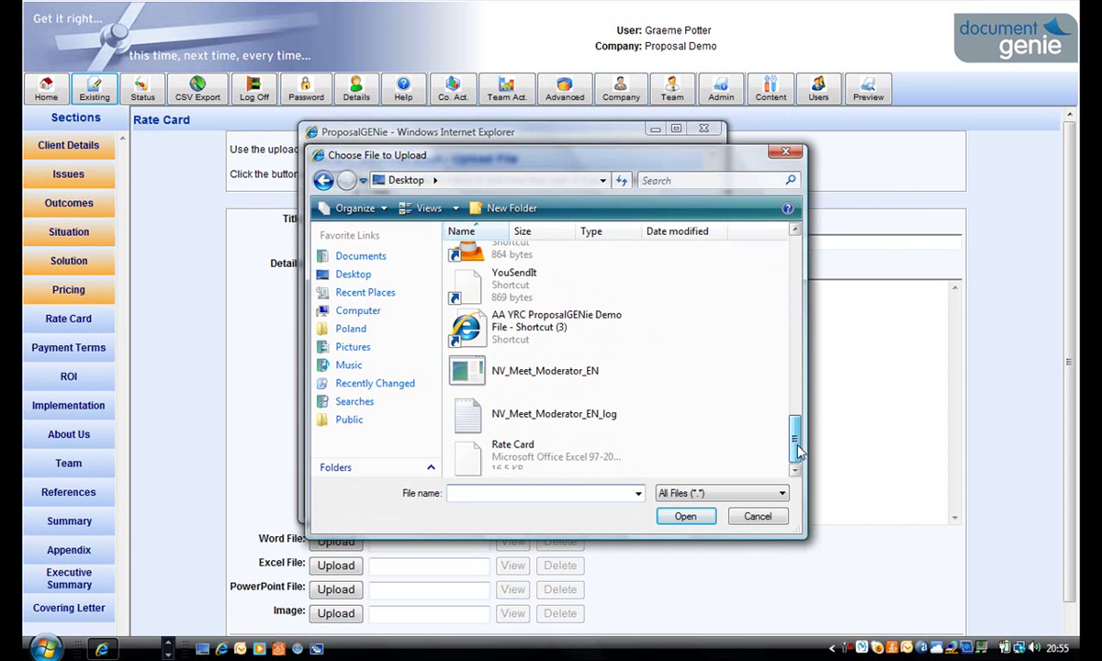
double_click(478, 466)
click(473, 448)
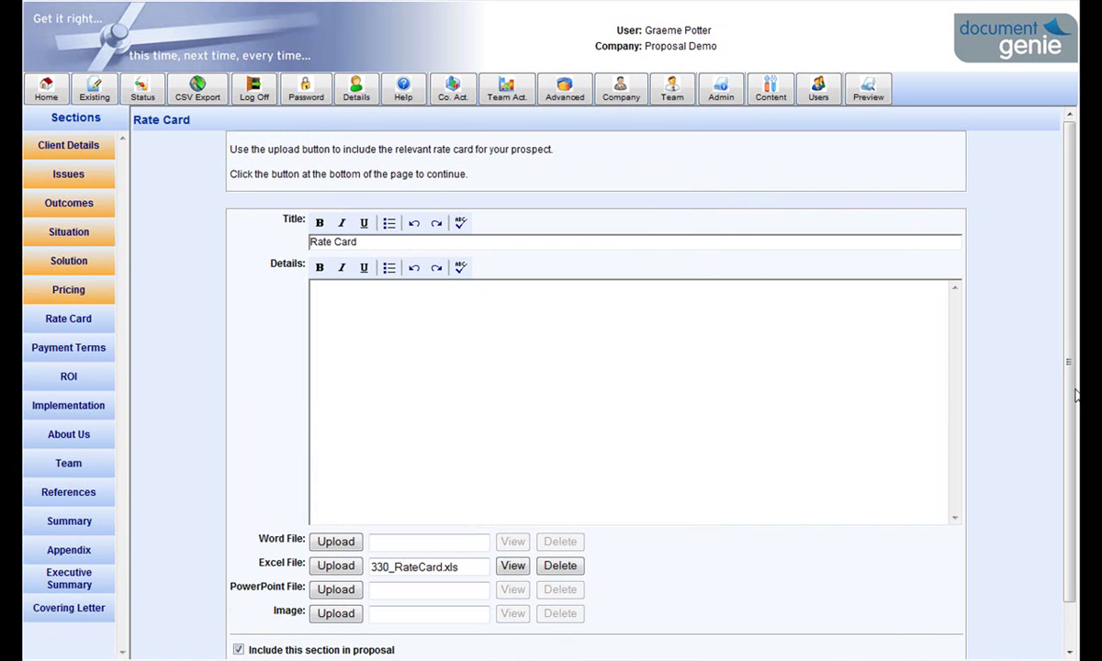
scroll(1075, 391, down, 1)
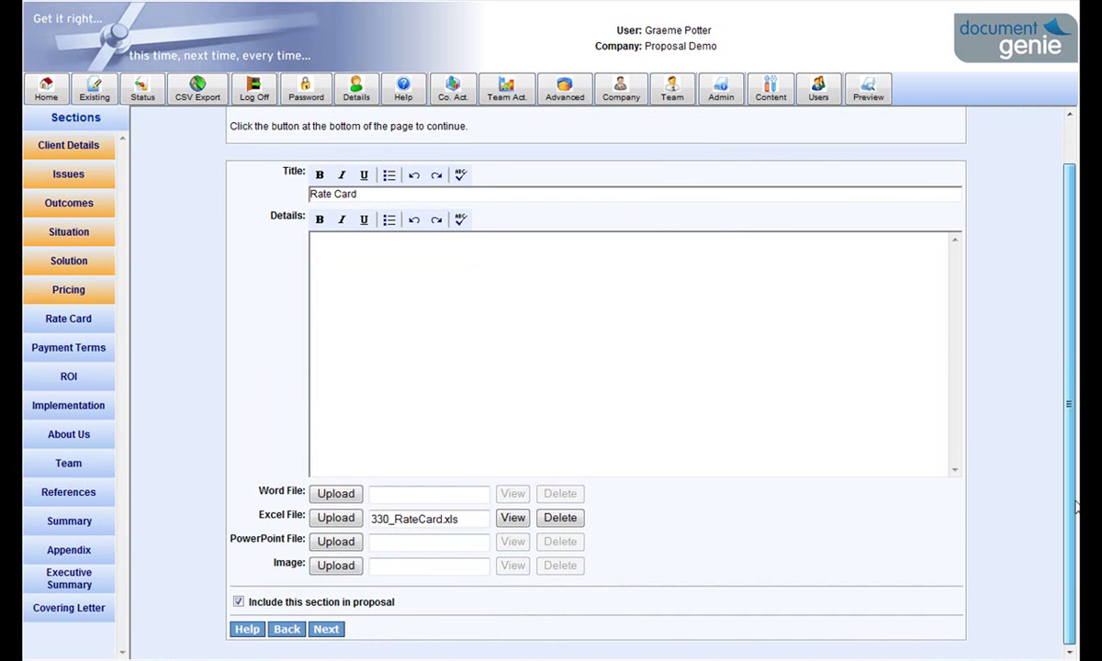
click(328, 630)
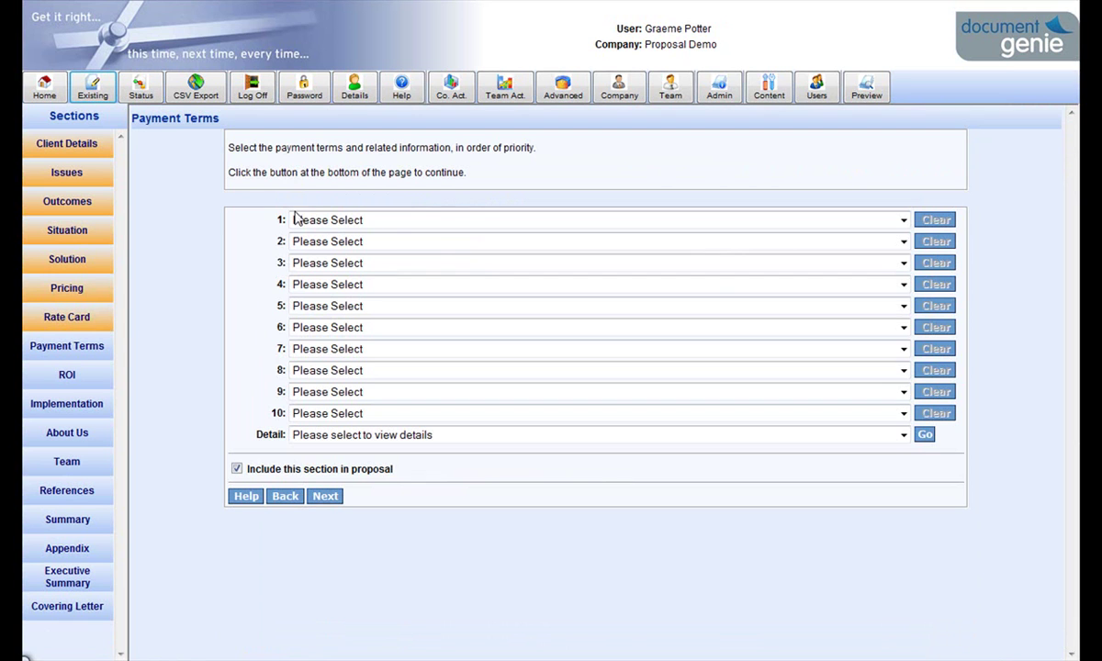
Set payment term 1 to Standard Payment Terms and submit the Payment Terms section
click(904, 220)
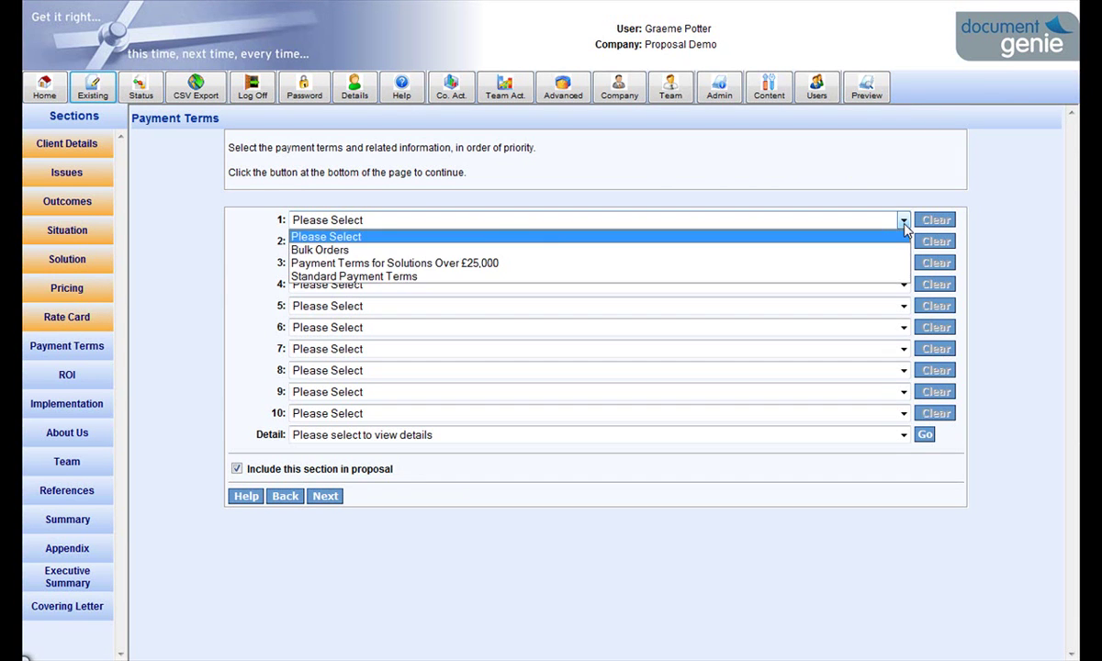
click(878, 278)
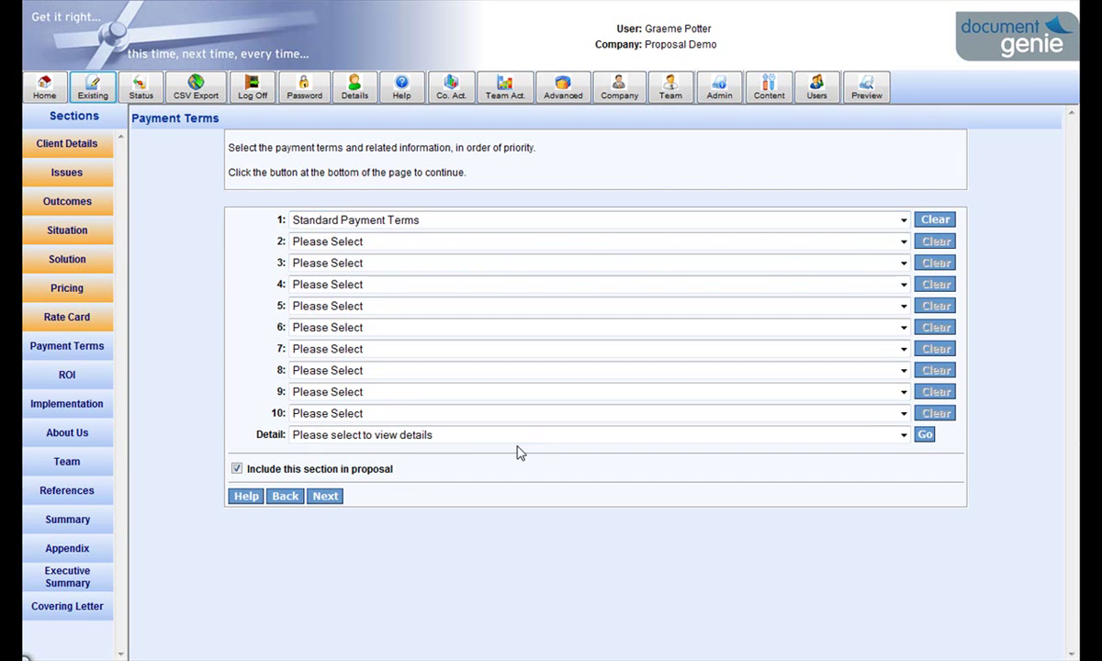
click(325, 496)
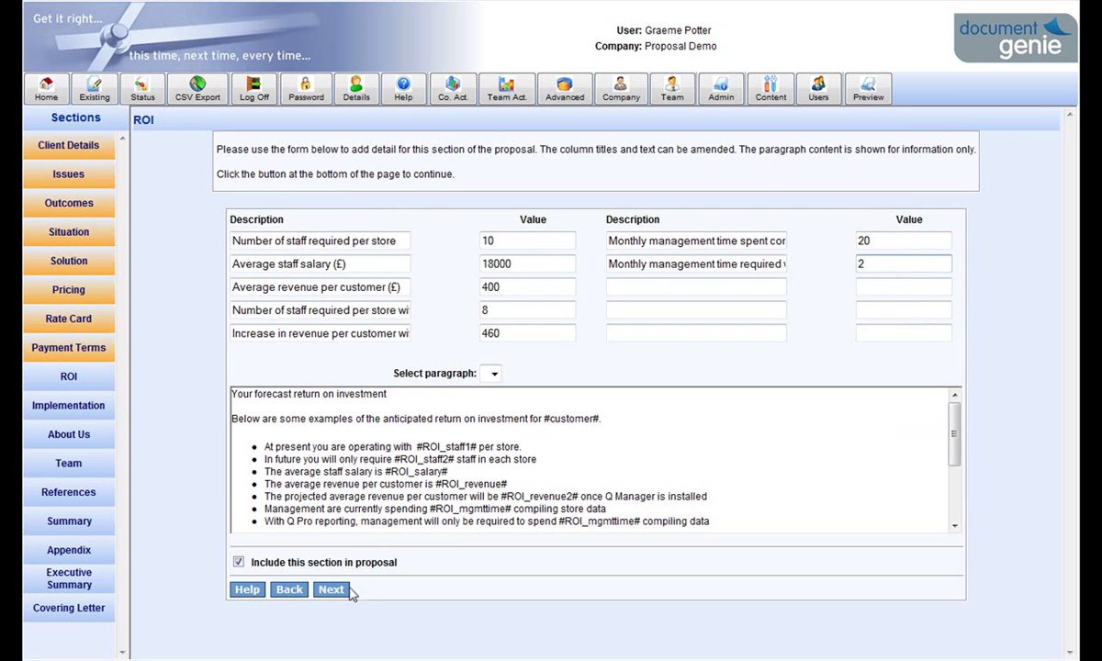
Submit the completed ROI figures and the Implementation schedule running from Site Survey in Sep-10 to Roll Out in Jan-15
click(333, 591)
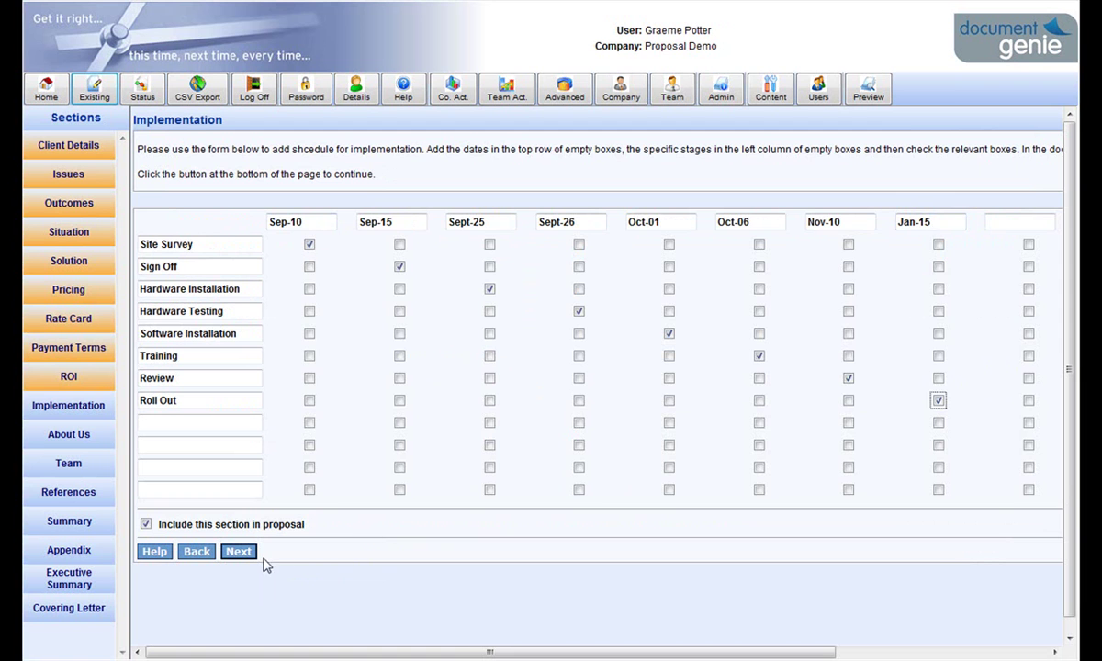
click(239, 552)
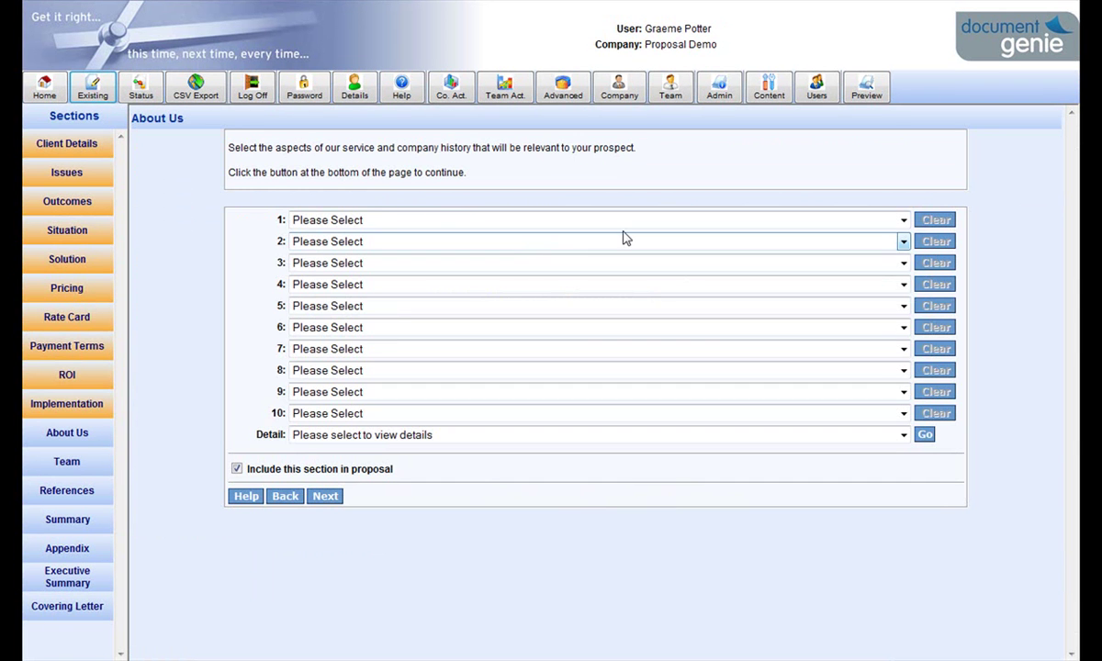
Set About Us items 1 to 3 to Company profile, GENie in the retail sector and Your dedicated support network, and submit the section
click(903, 220)
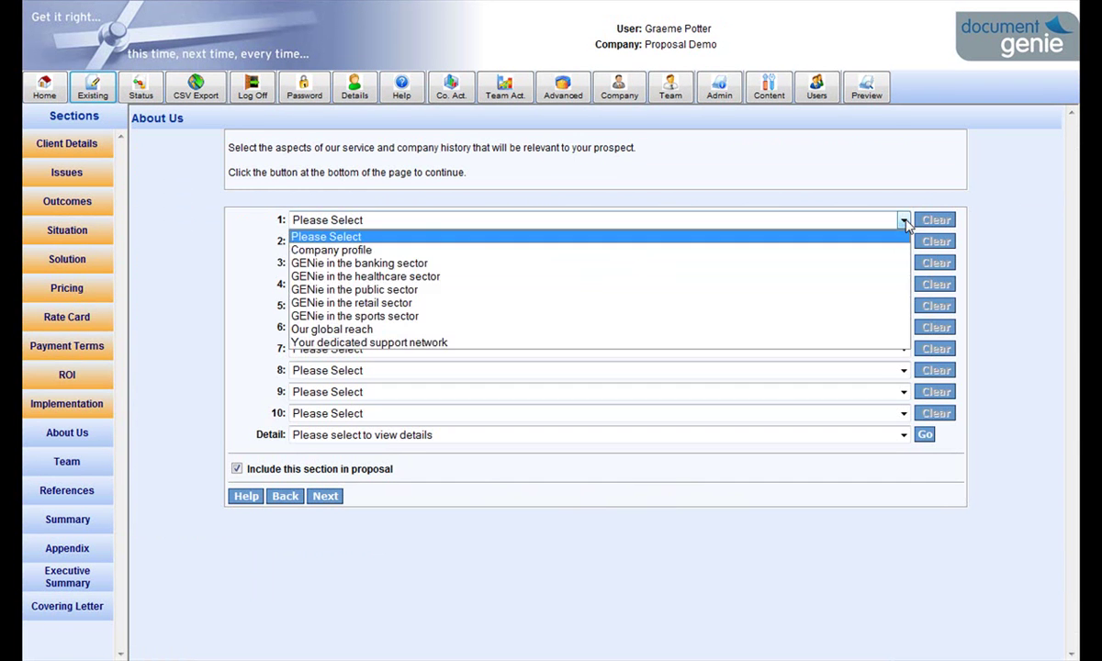
click(877, 254)
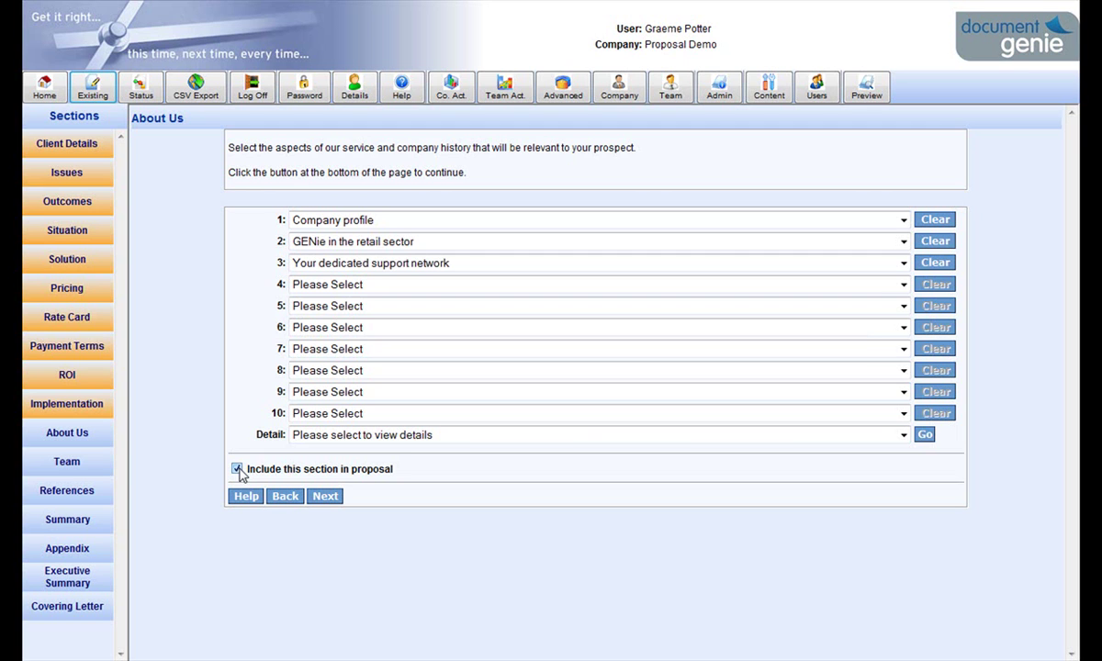
click(325, 496)
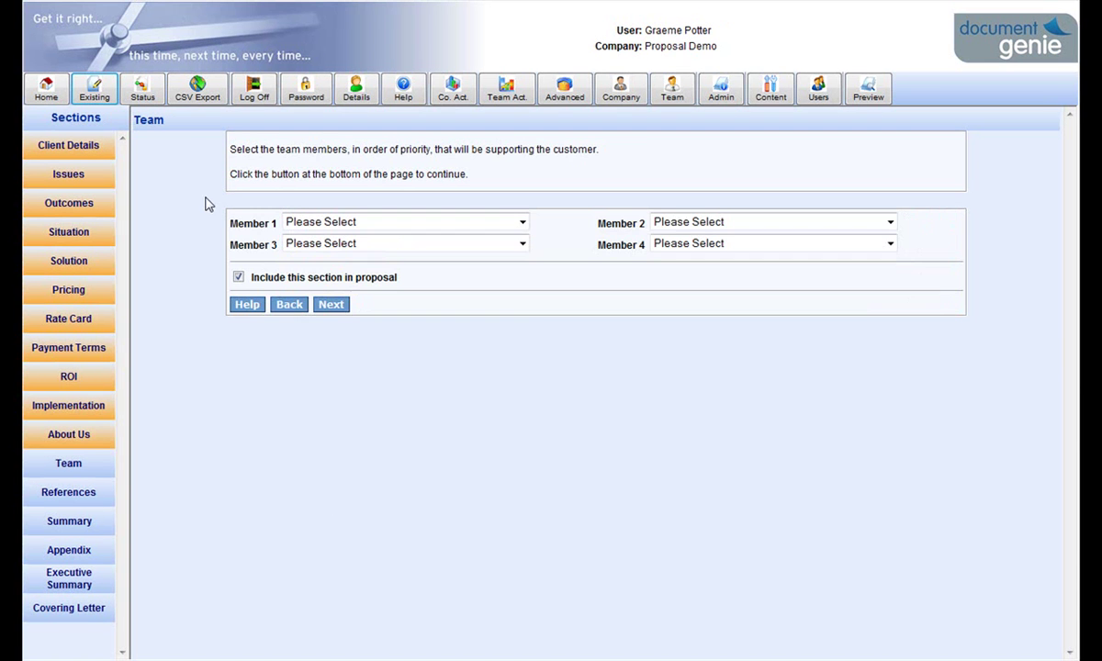
Choose the logged-in user as team Member 1 and a second colleague as Member 2, and submit the Team section
click(522, 222)
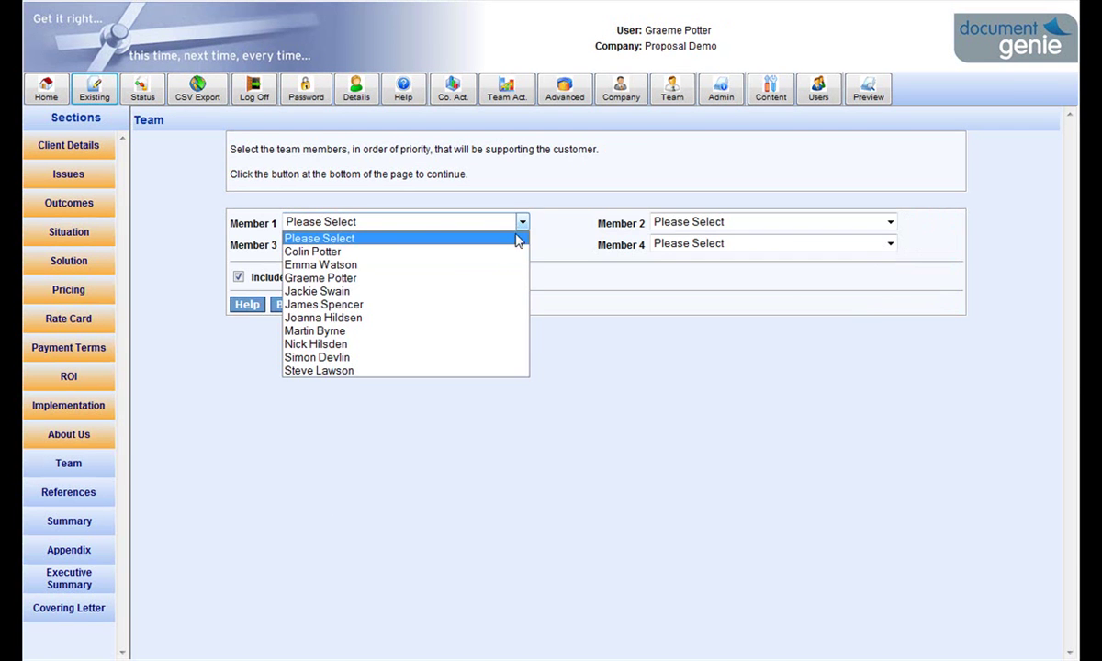
click(504, 277)
click(890, 222)
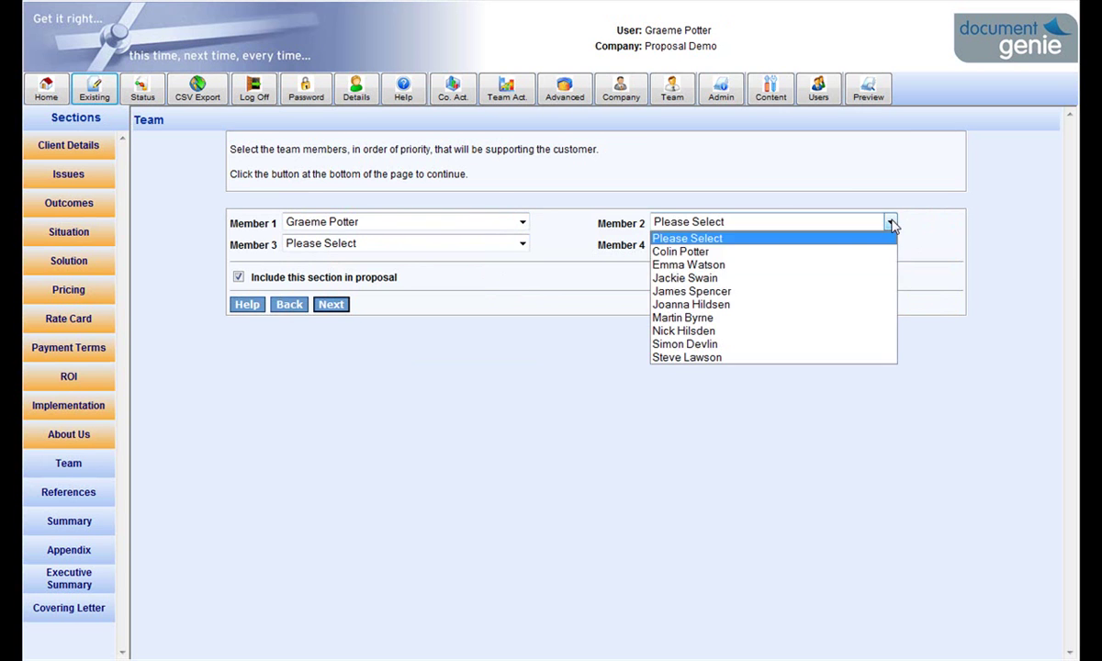
click(684, 330)
click(331, 304)
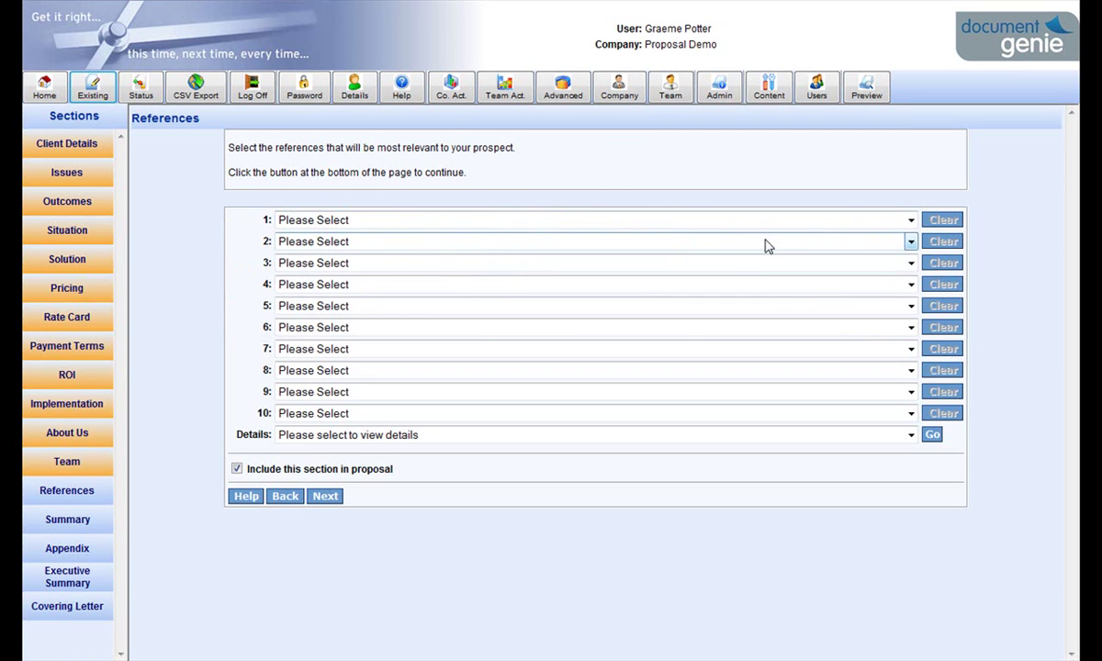
Set references 1 to 3 to Retail - Asda, Retail - Sainsbury's and Retail - T-Mobile, and submit the References and Summary sections
click(910, 221)
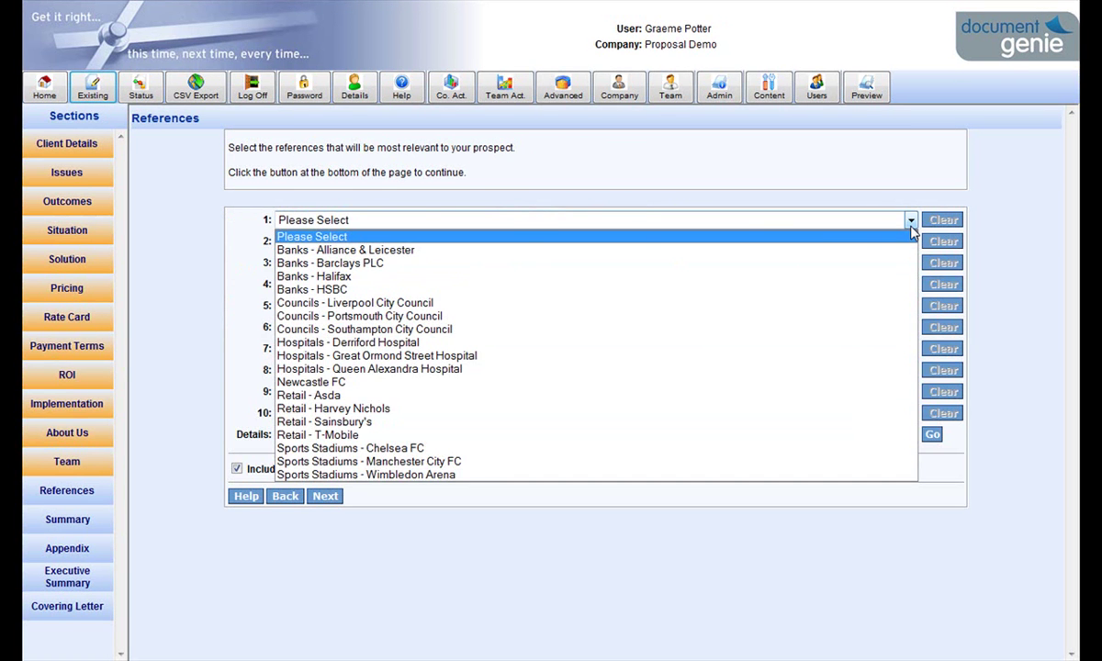
click(890, 395)
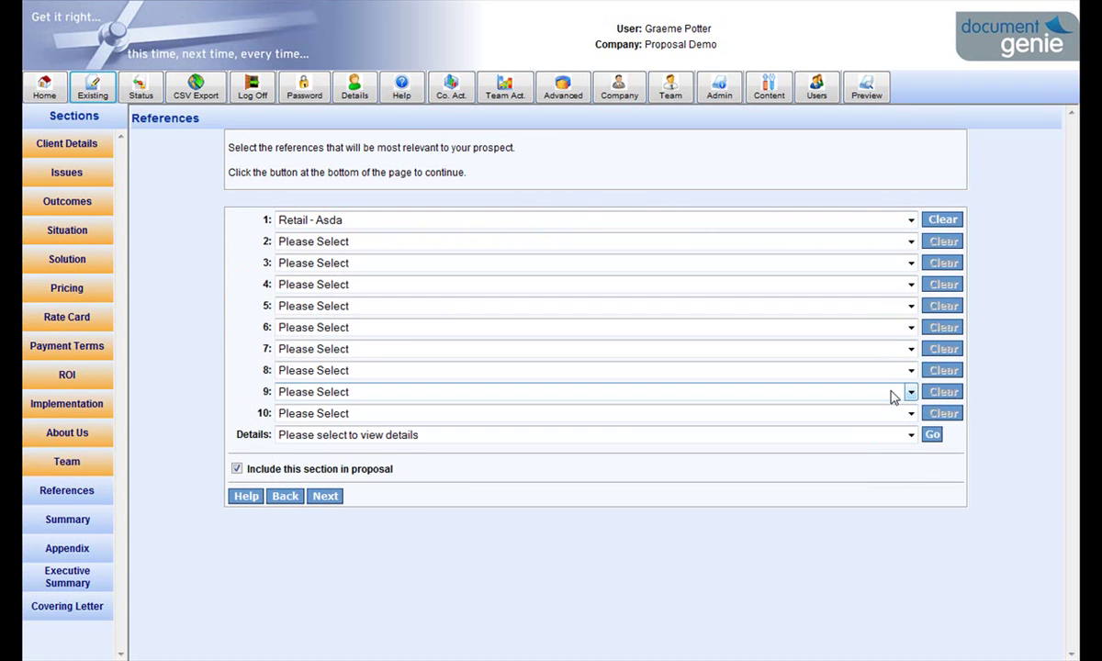
click(912, 243)
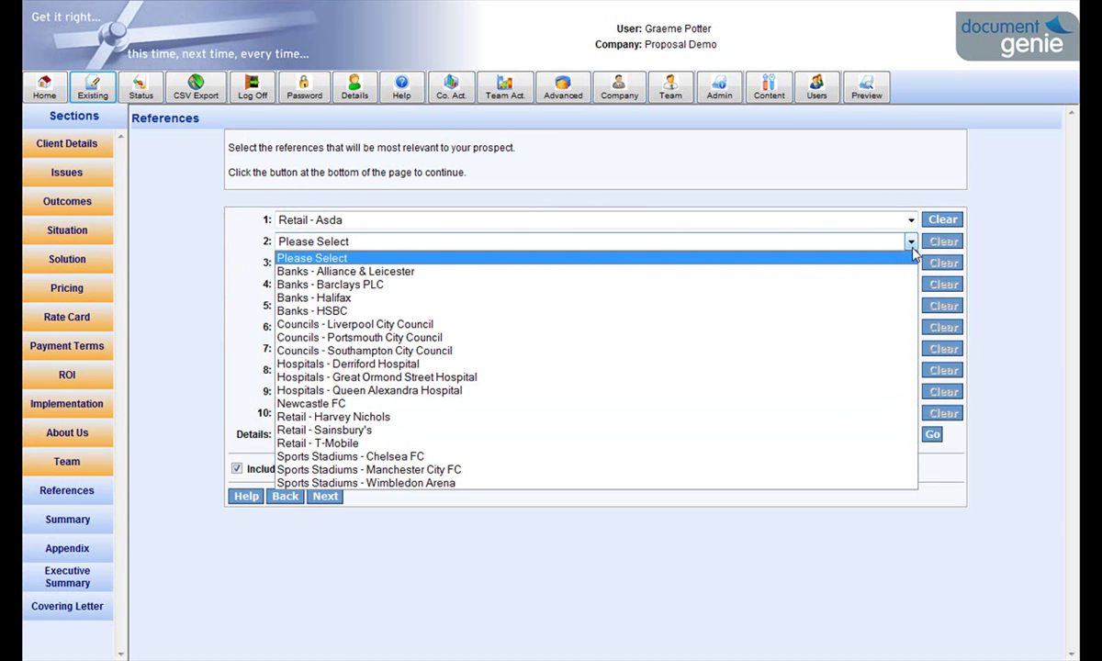
click(877, 430)
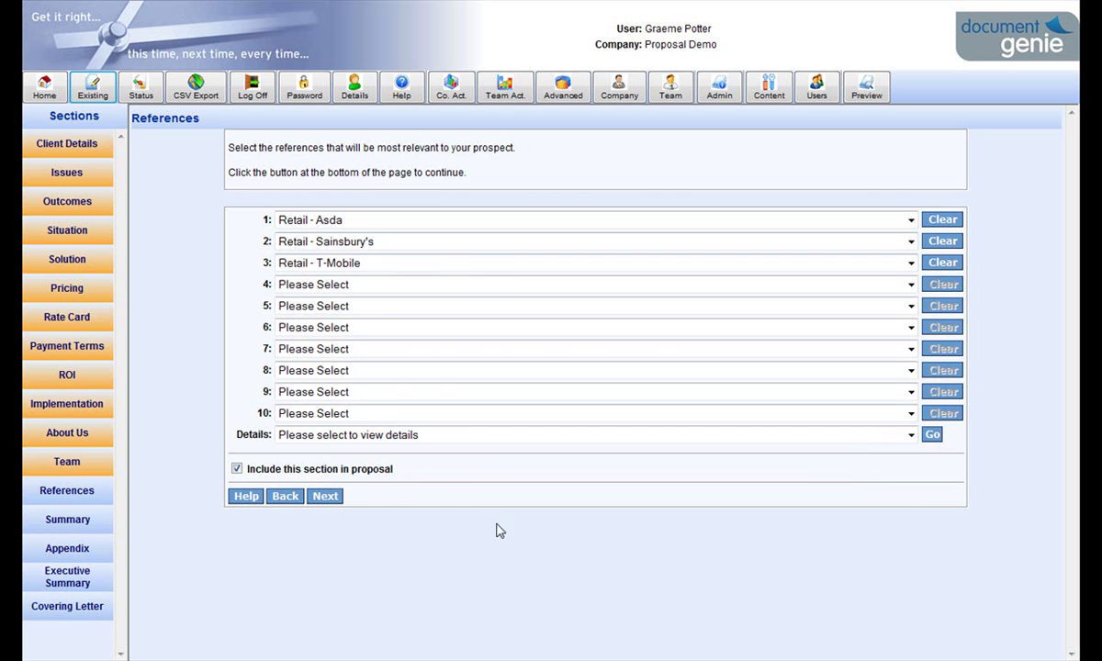
click(326, 496)
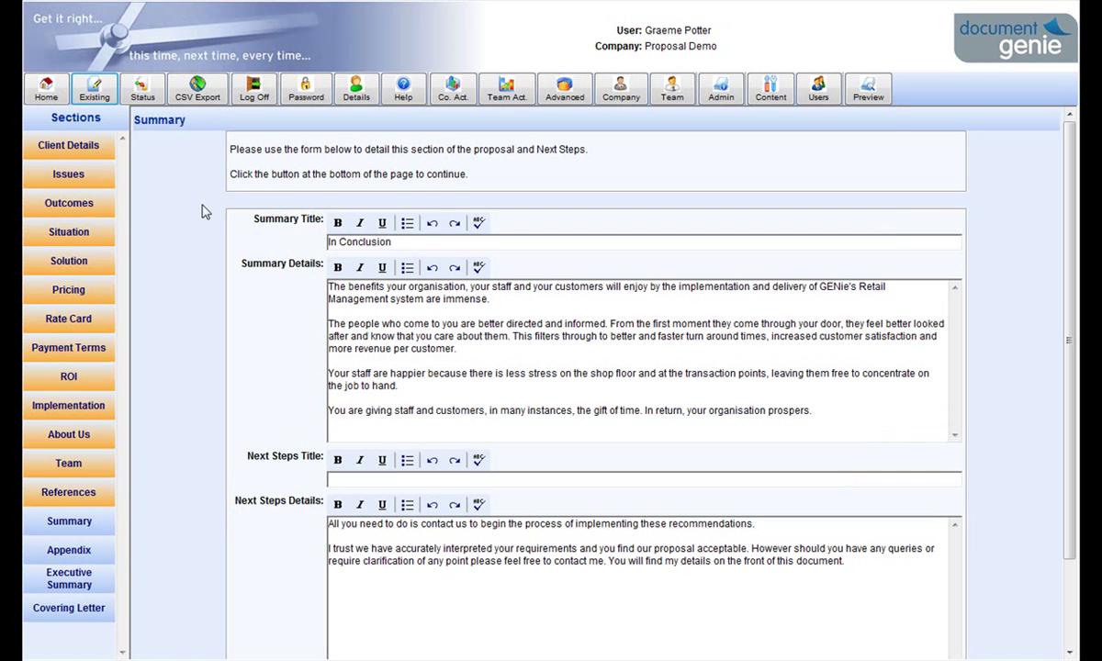
scroll(1011, 329, down, 3)
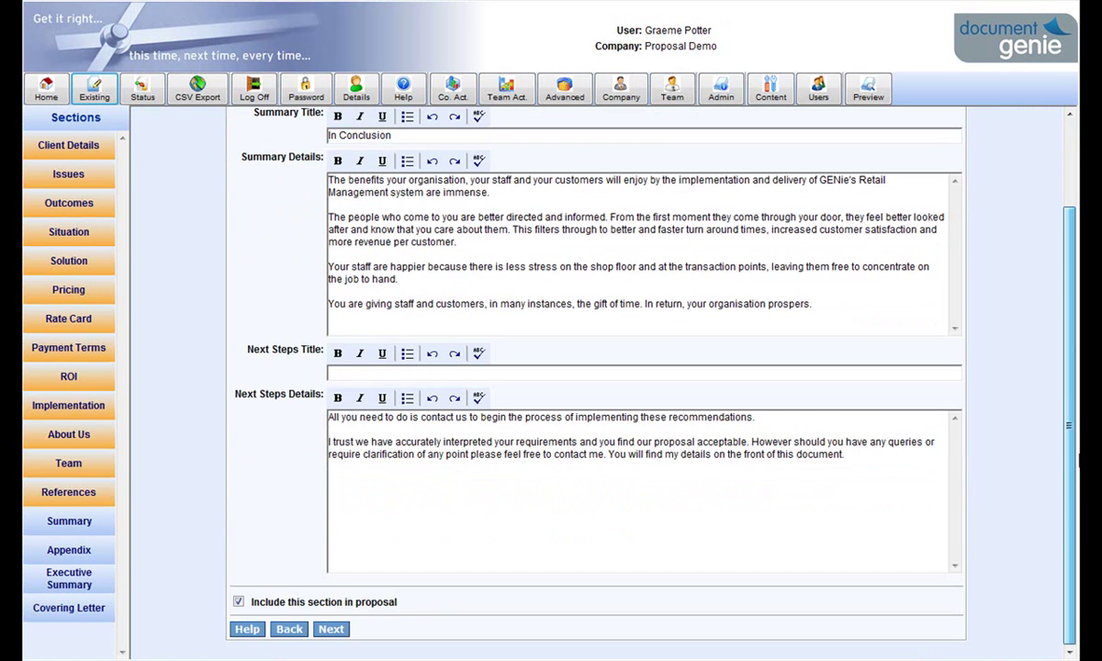
click(331, 629)
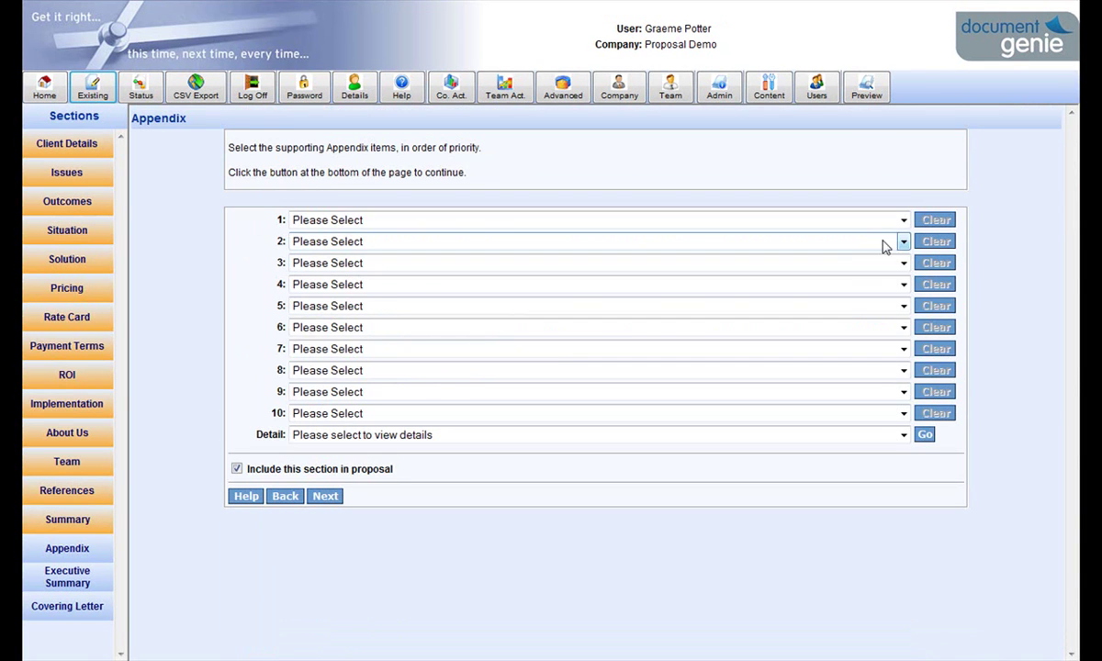
Set Appendix items 1 and 2 to GENie Elite Data Sheet and Terms & Conditions, and submit the section
click(905, 222)
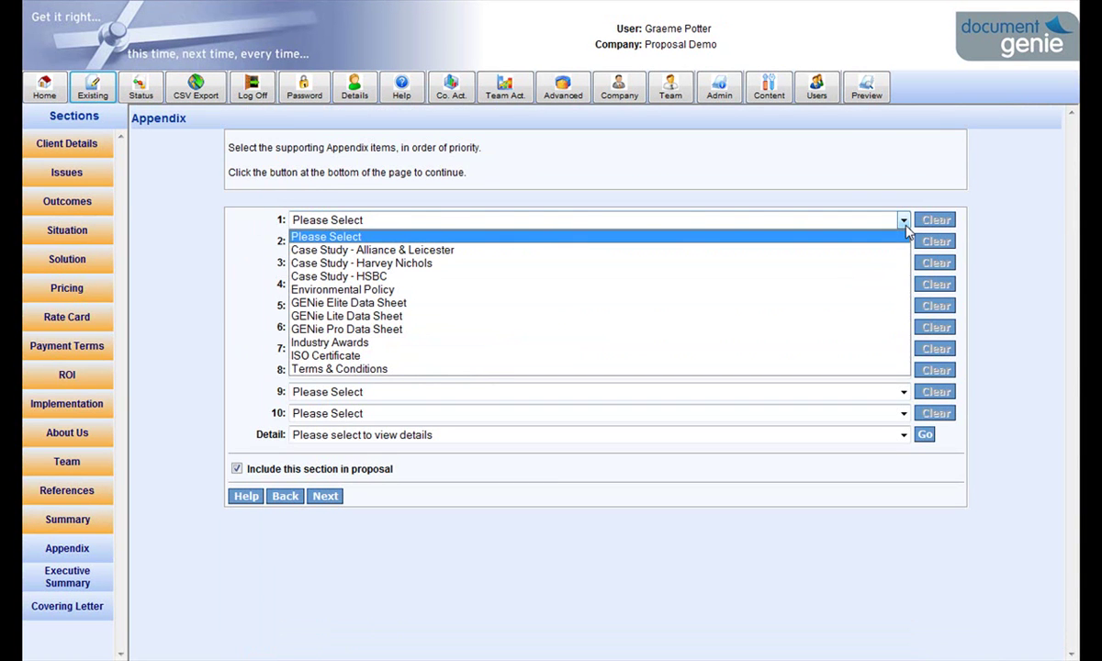
click(878, 304)
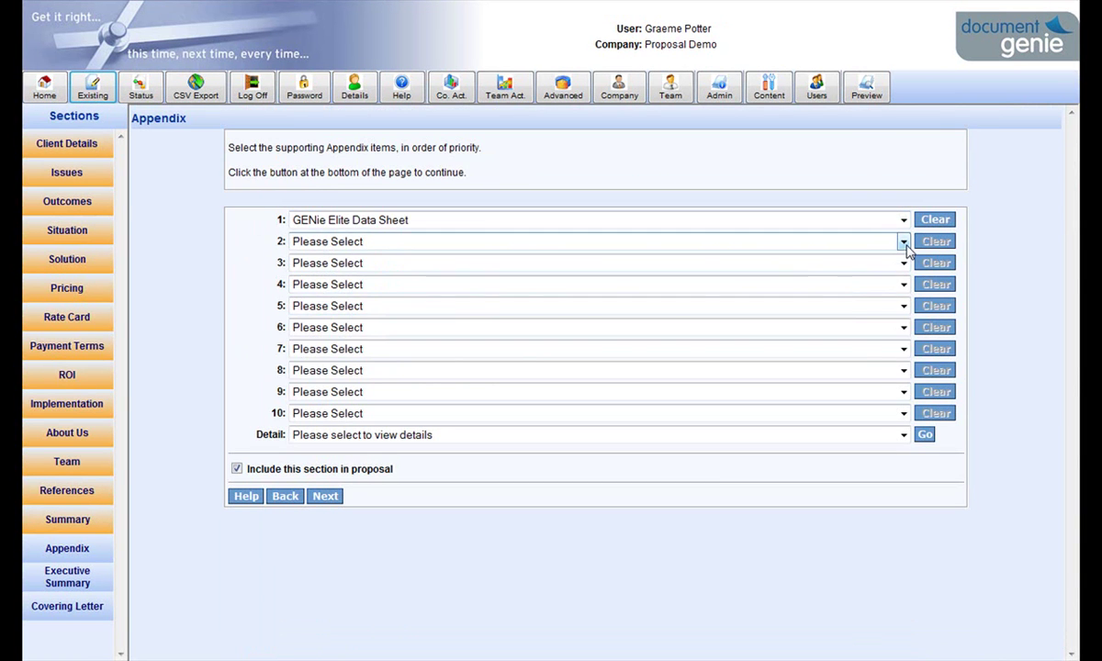
click(904, 242)
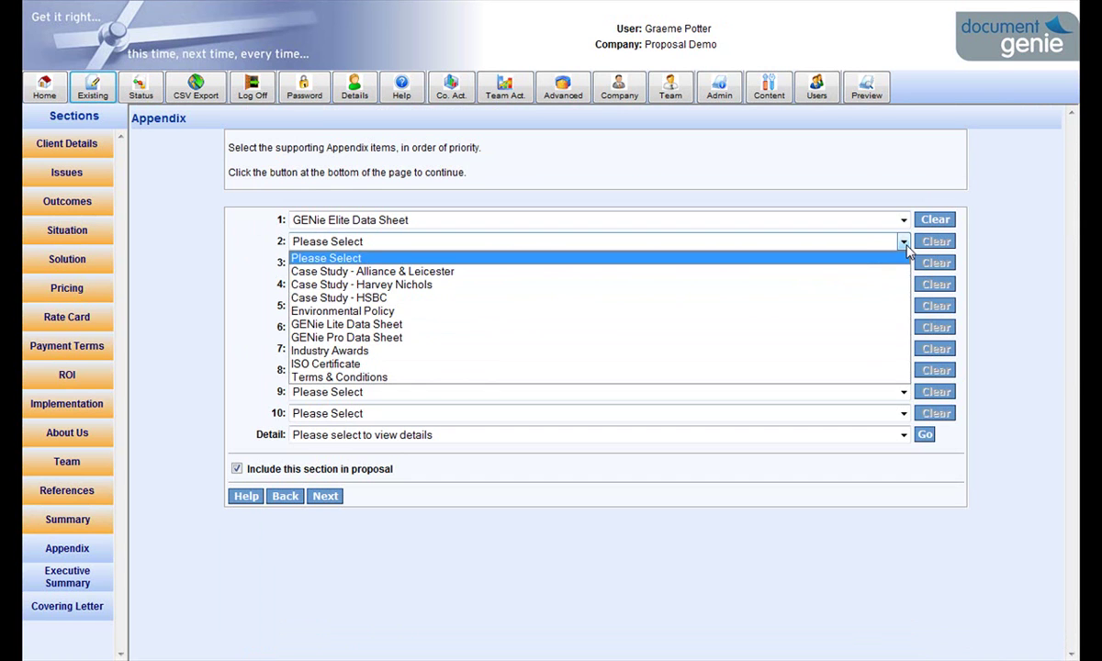
click(855, 377)
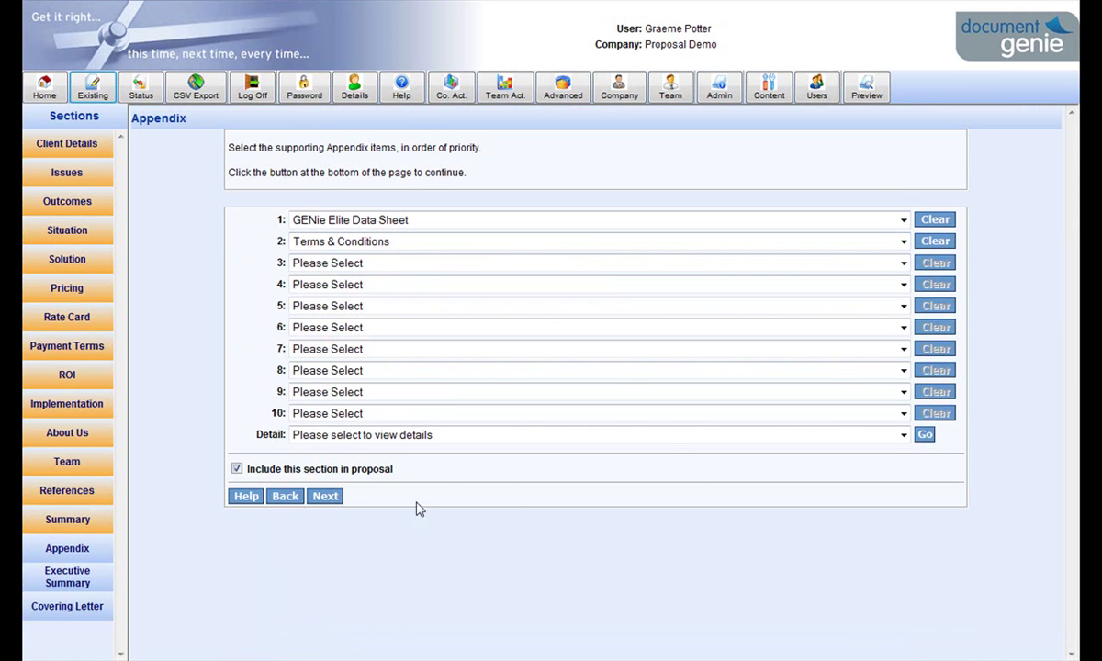
click(326, 496)
Check the merge fields for issues, outcomes and ROI total in the Executive Summary details, and submit the section
drag(956, 355, 956, 441)
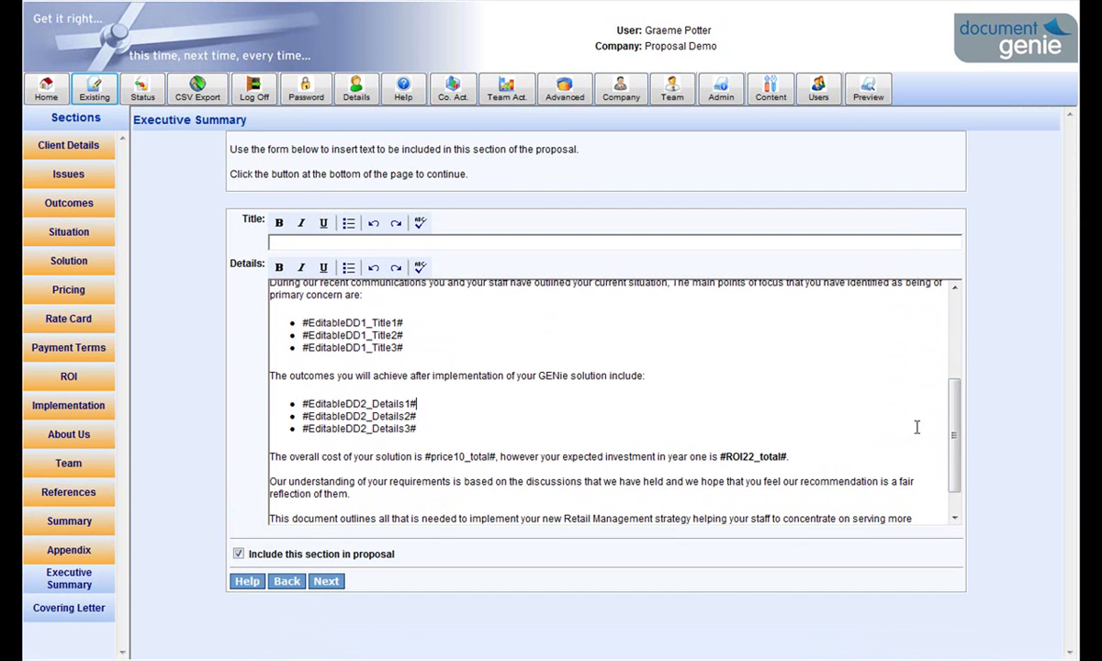
drag(427, 346, 302, 323)
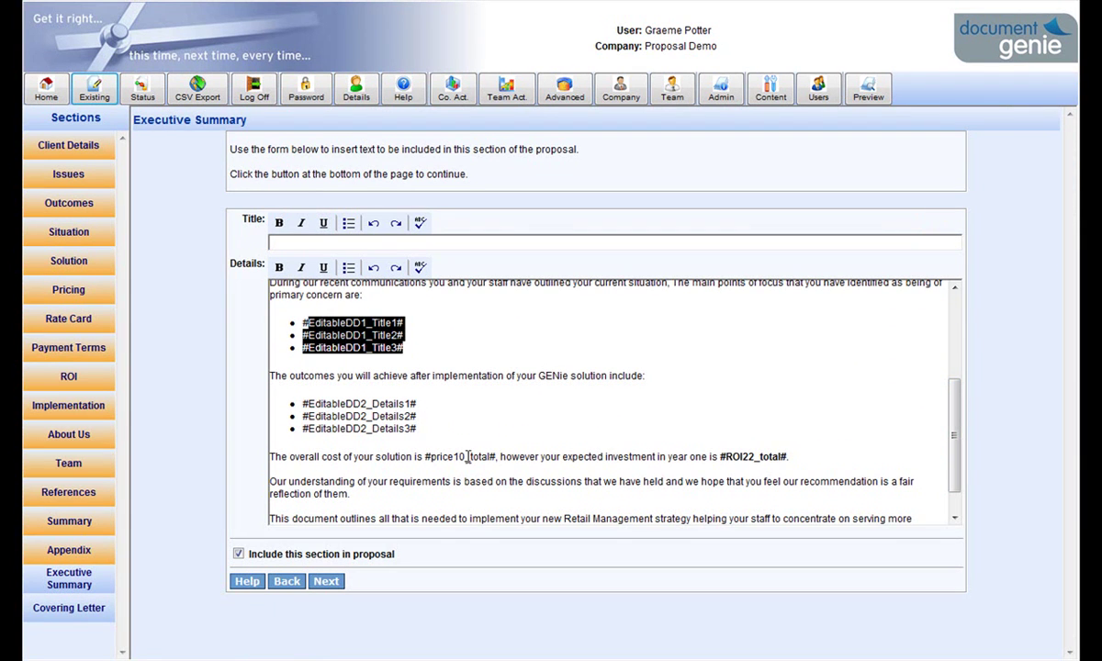
drag(418, 429, 303, 404)
drag(788, 456, 717, 460)
click(326, 581)
Include Letter Text 1 in the covering letter, read it through to the closing, and submit the section
click(294, 400)
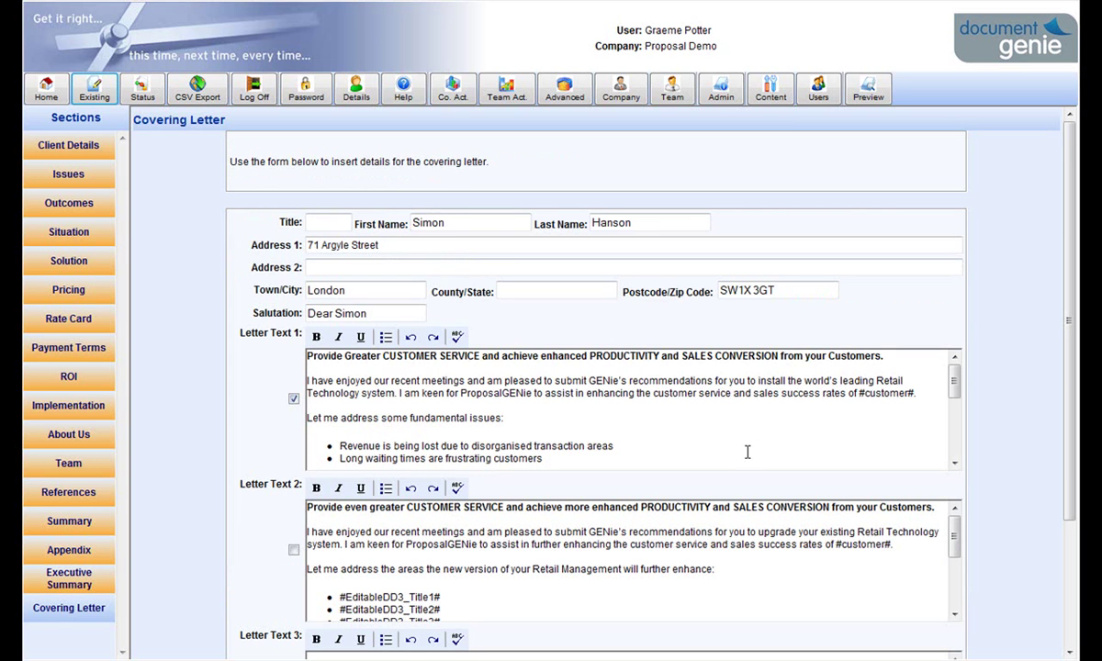
drag(955, 393, 955, 439)
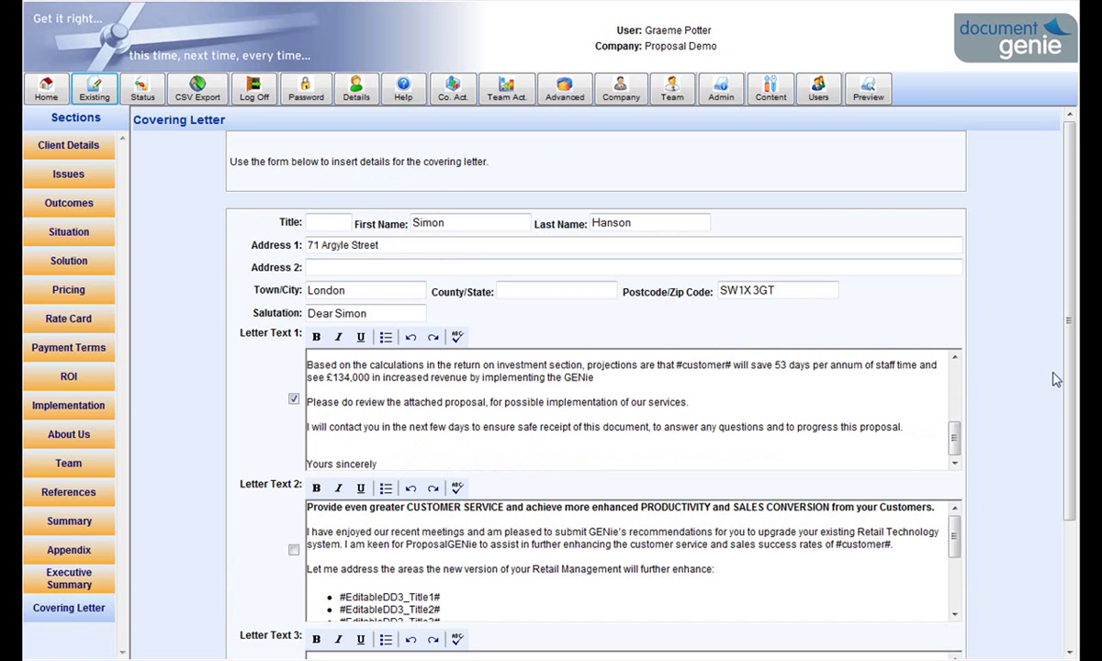
scroll(1001, 354, down, 2)
click(329, 629)
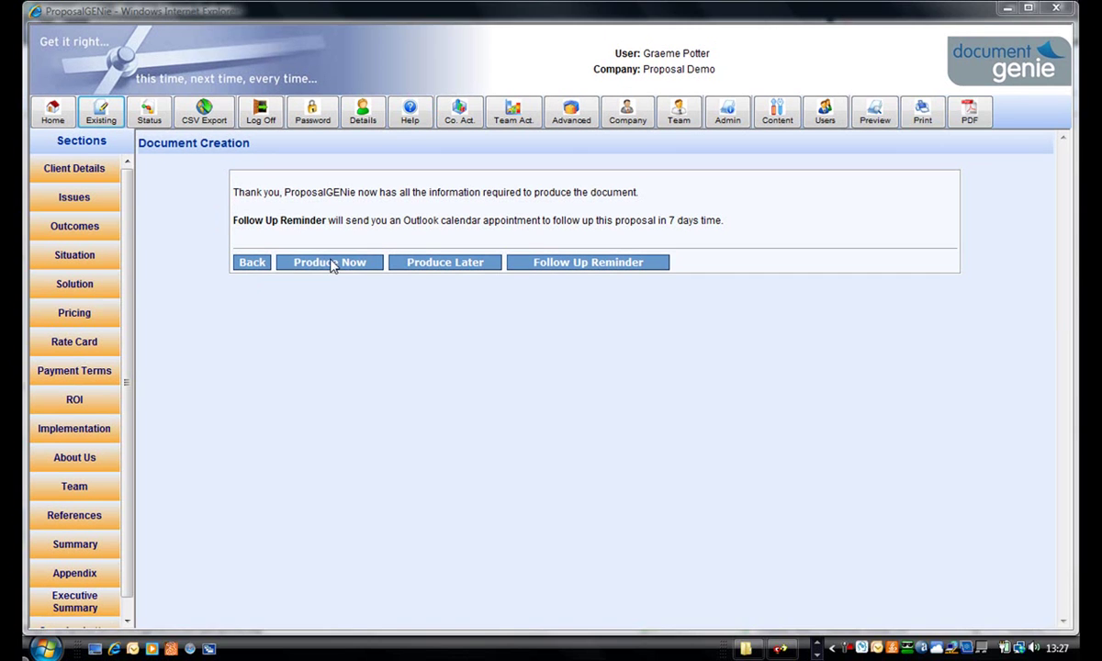
Produce the proposal document immediately and look through its covering letter and cover page in Word
click(330, 263)
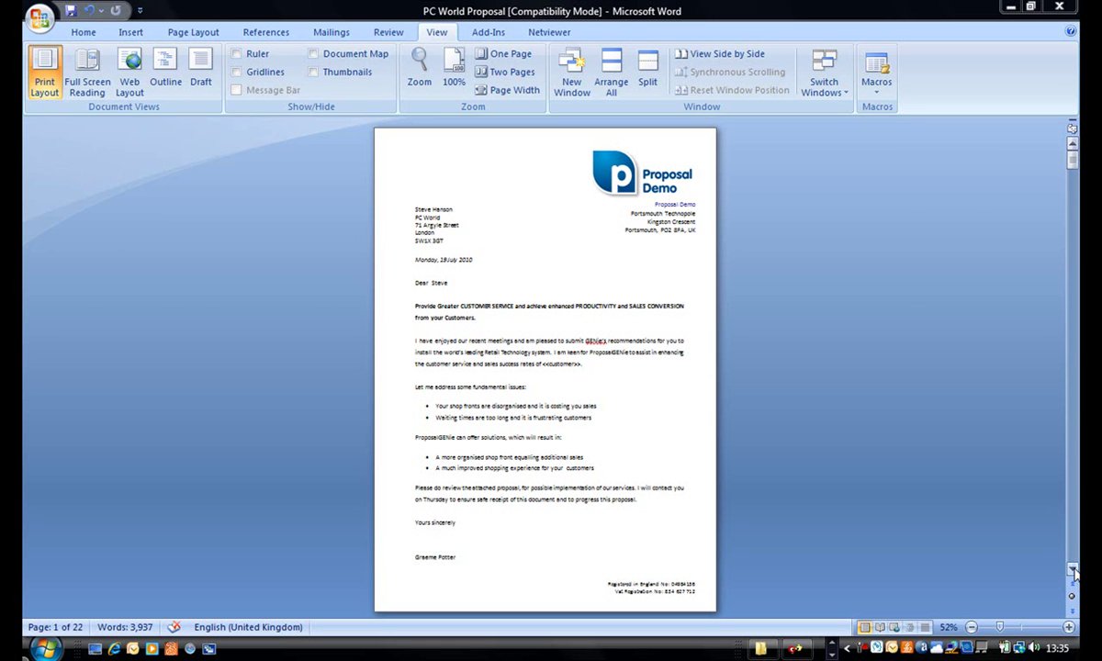
click(1072, 572)
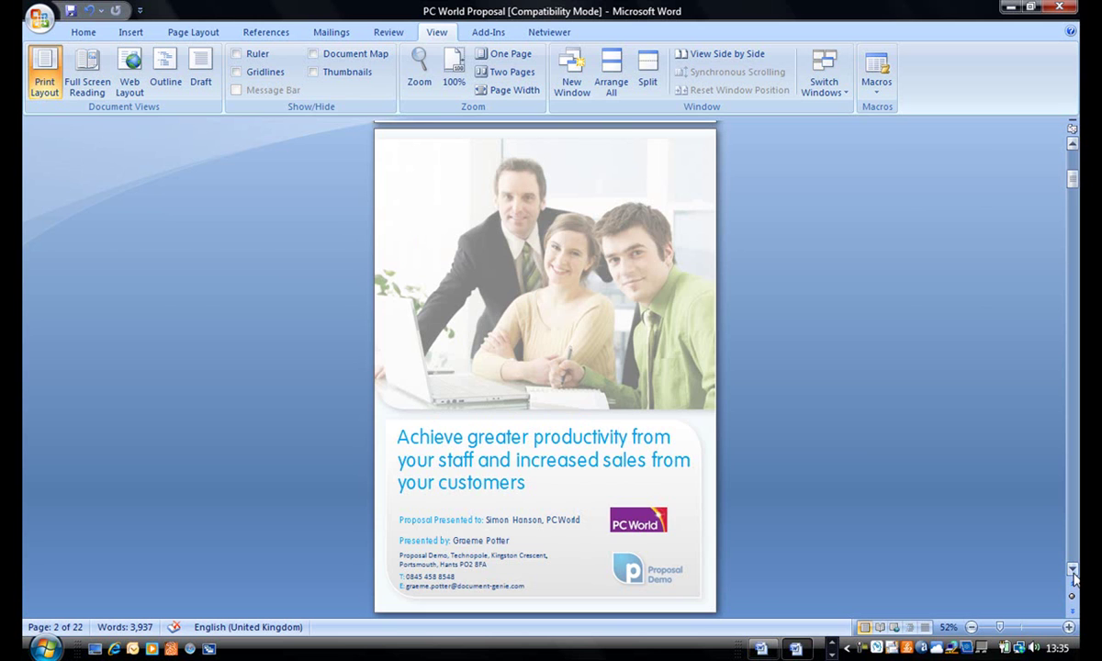
click(1074, 574)
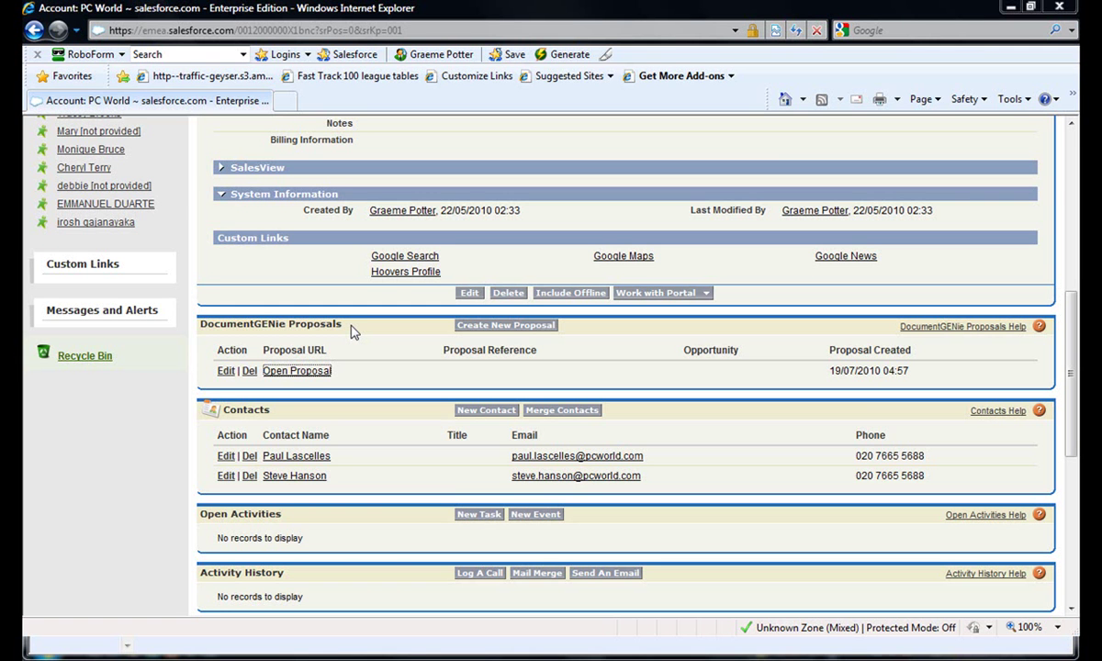
Open the saved proposal from the PC World account in Salesforce, maximise it in Word and show the document's print and save options
click(297, 371)
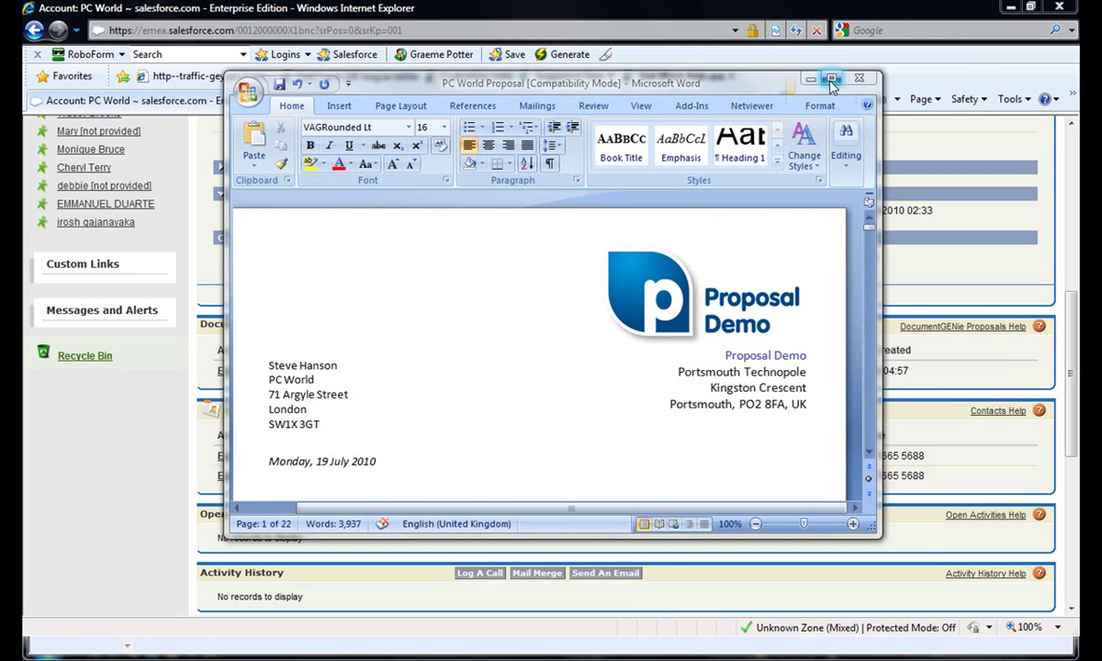
click(832, 80)
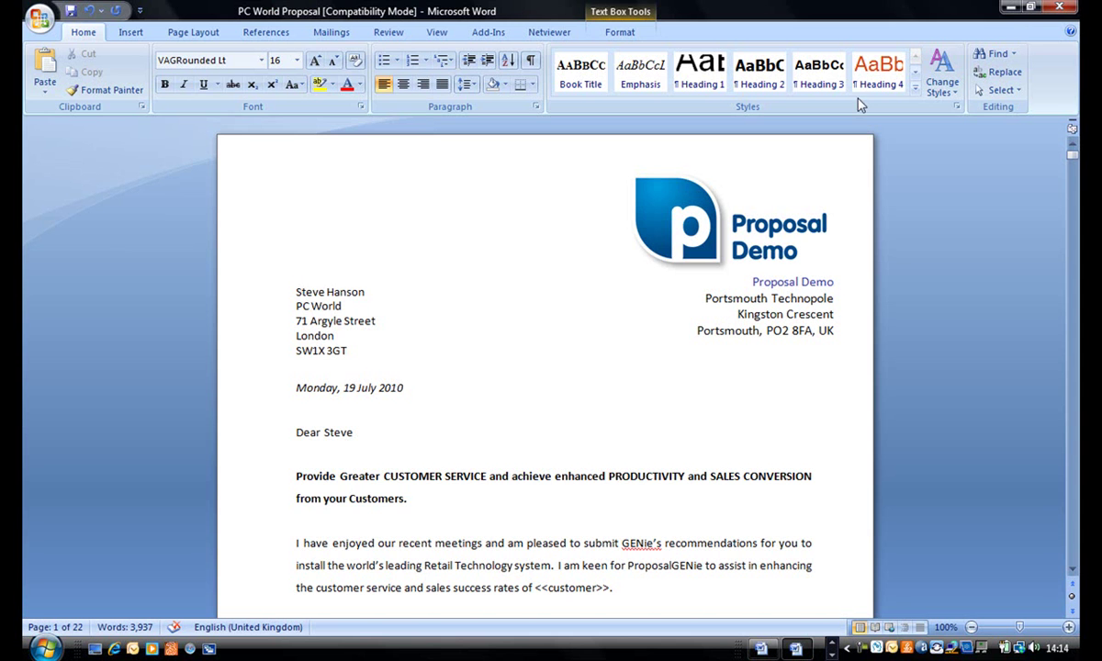
click(51, 25)
mouse_move(89, 242)
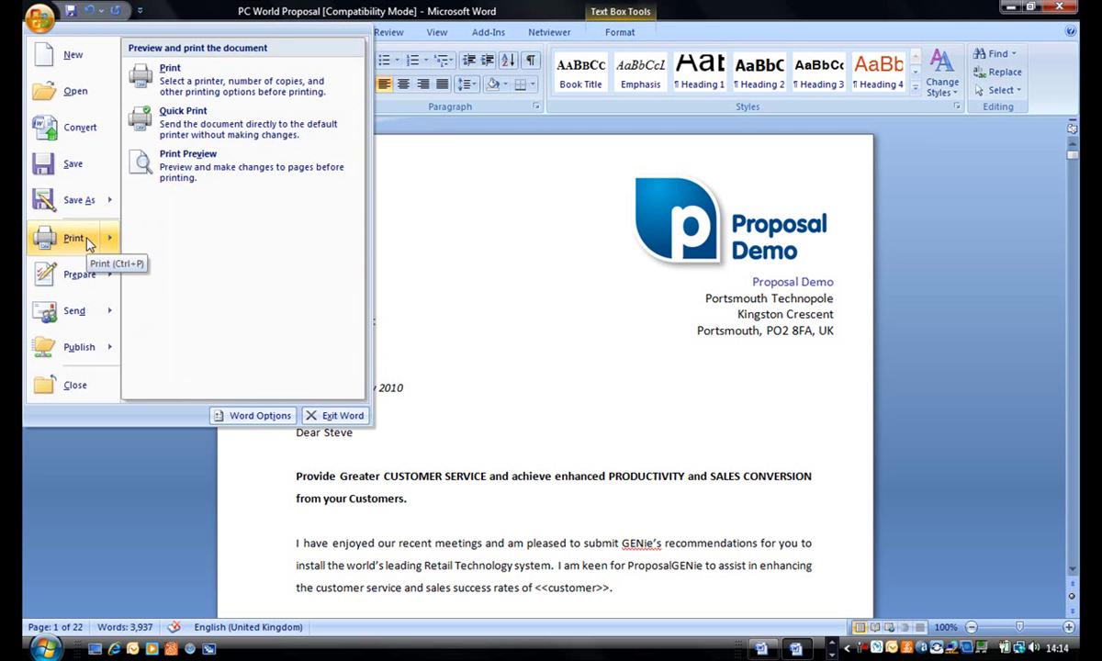
mouse_move(99, 208)
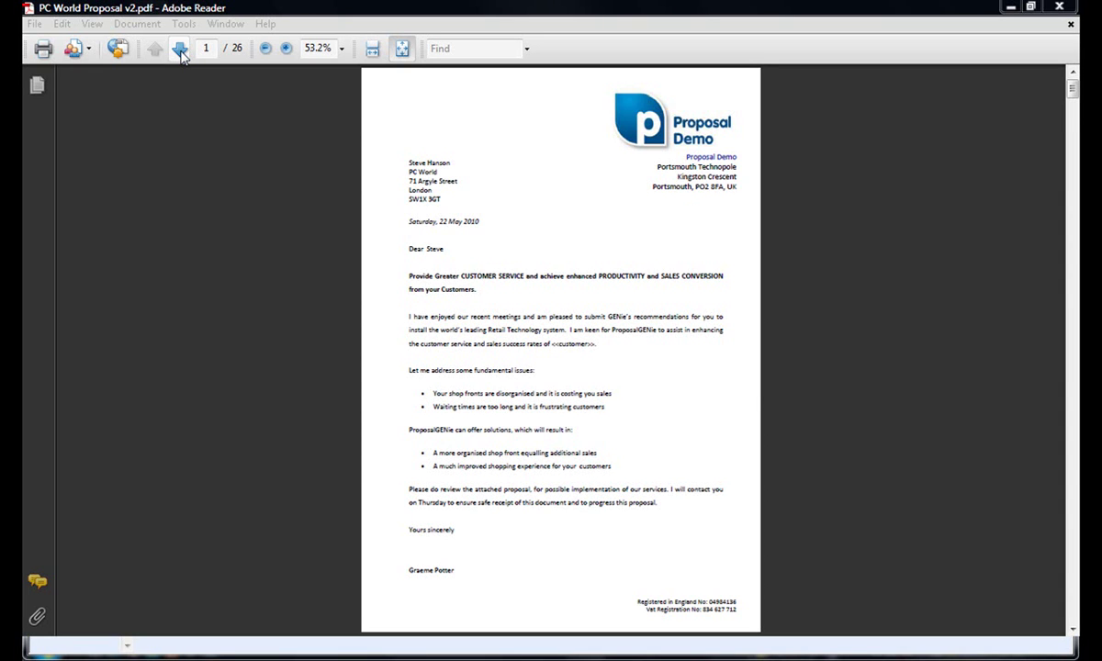
Review PC World Proposal v2.pdf in Adobe Reader from the cover page through contents, executive summary, issues, outcomes, branch structure and solution pages
click(181, 48)
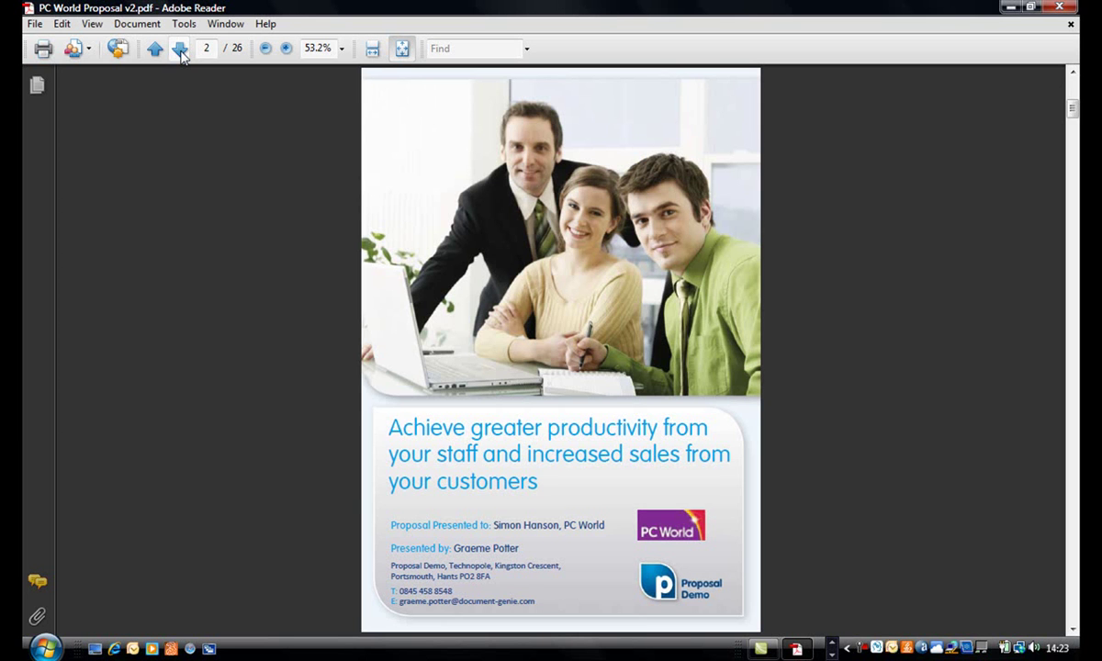
click(181, 51)
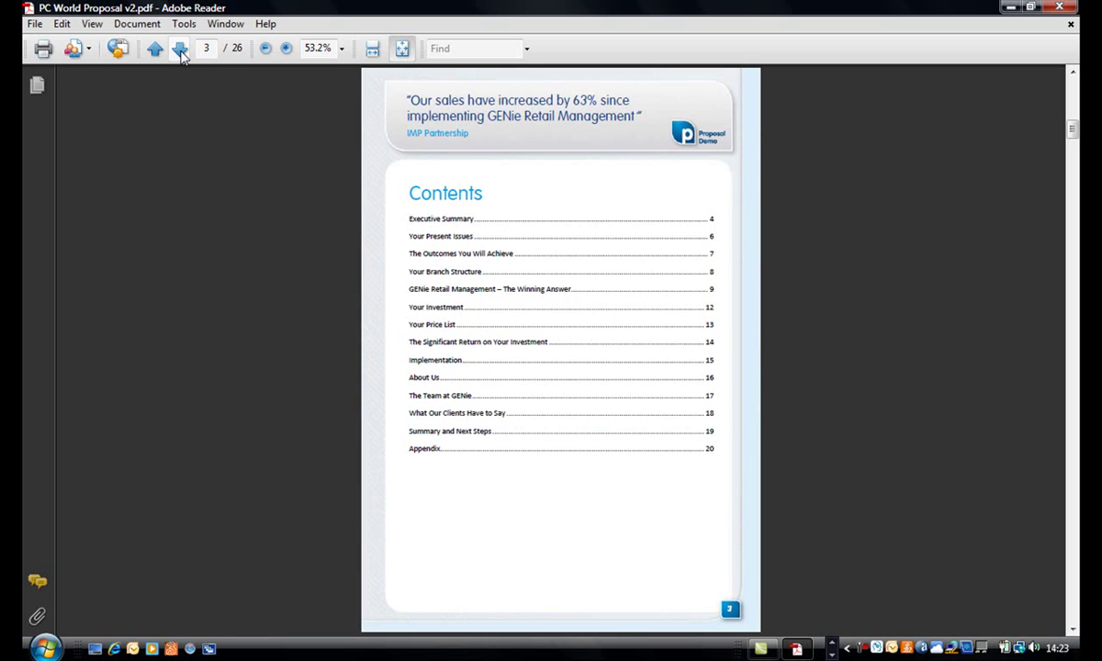
click(181, 51)
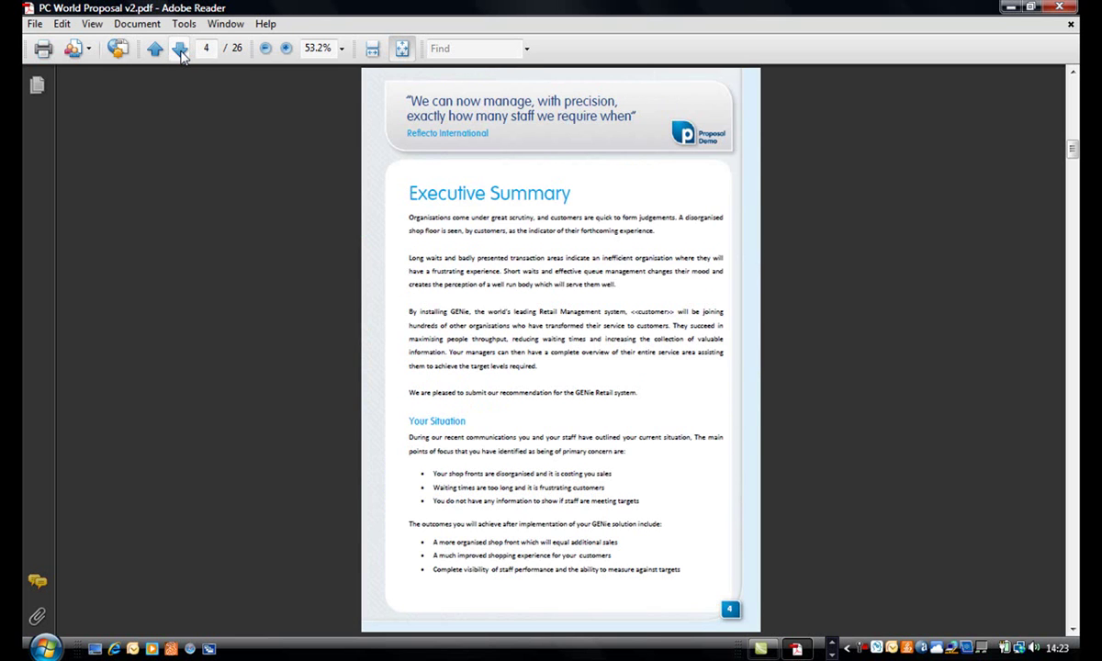
click(181, 50)
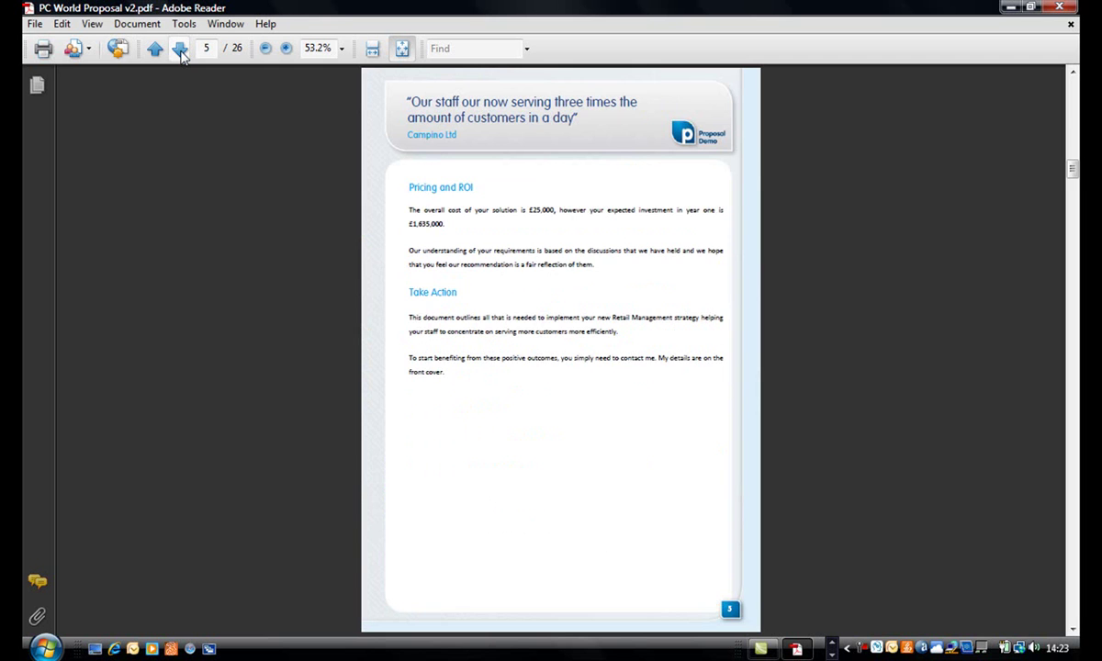
click(181, 50)
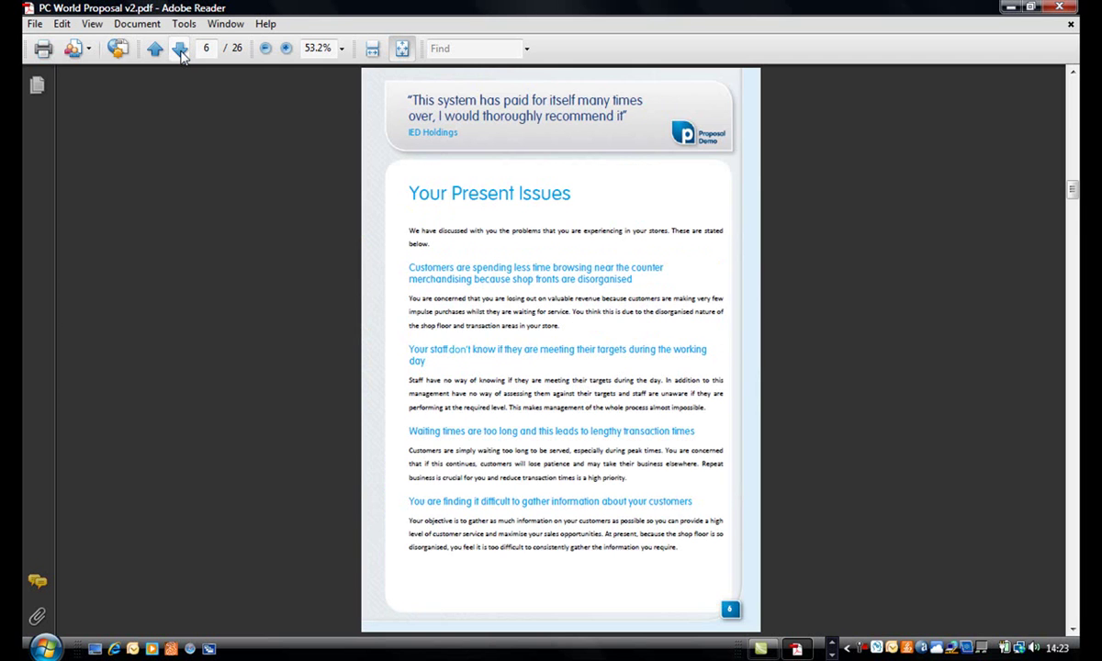
click(181, 51)
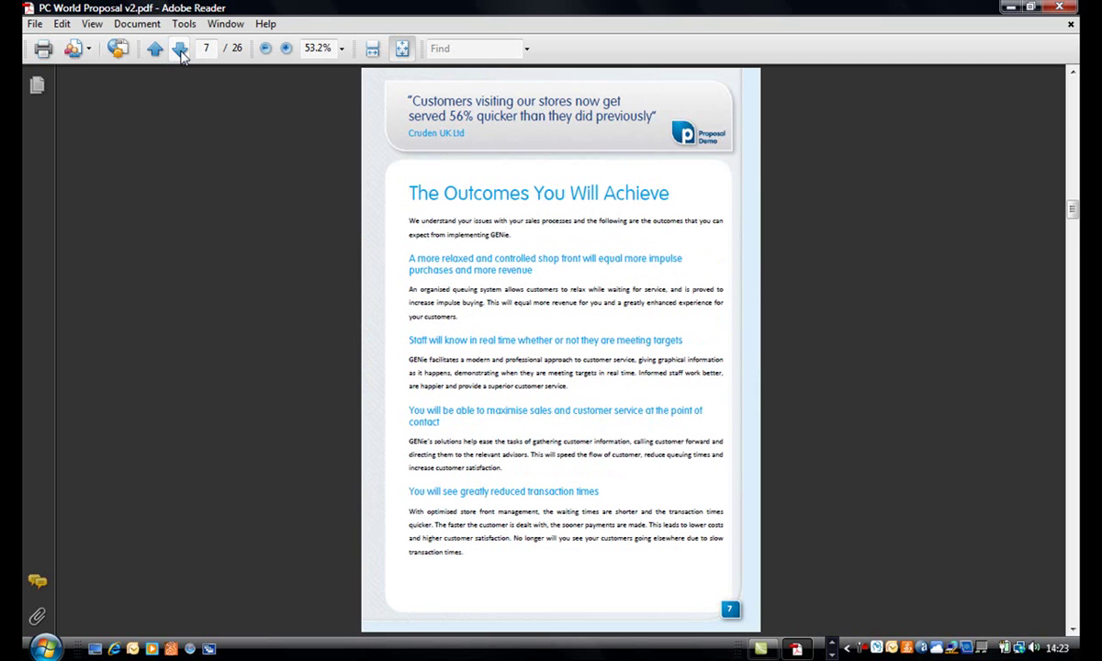
click(181, 51)
click(181, 52)
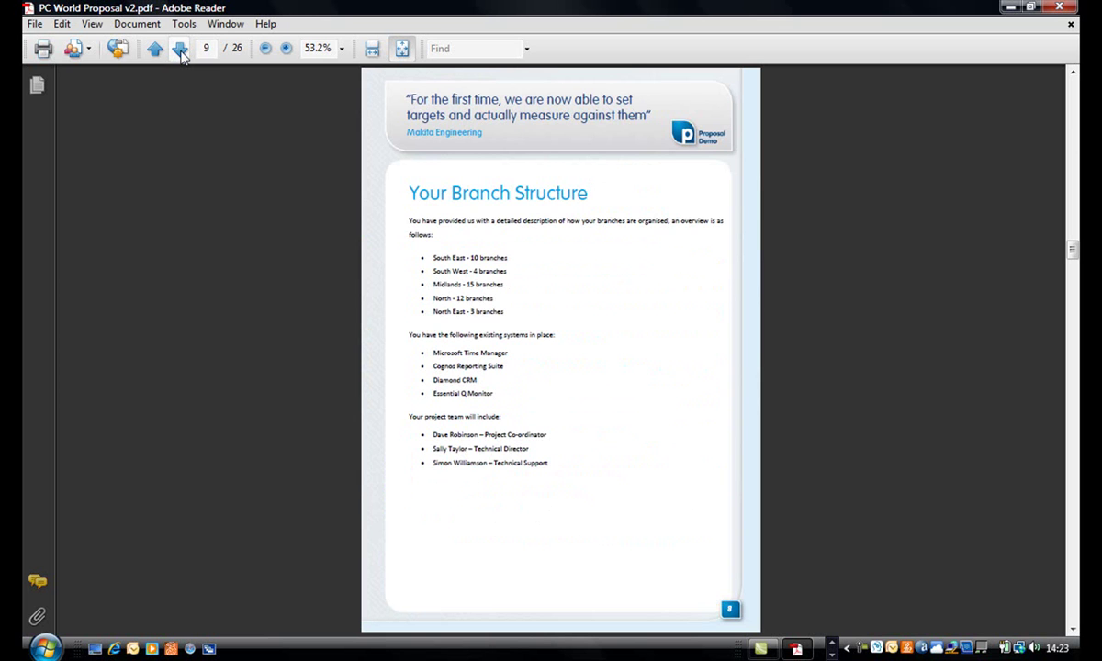
click(181, 52)
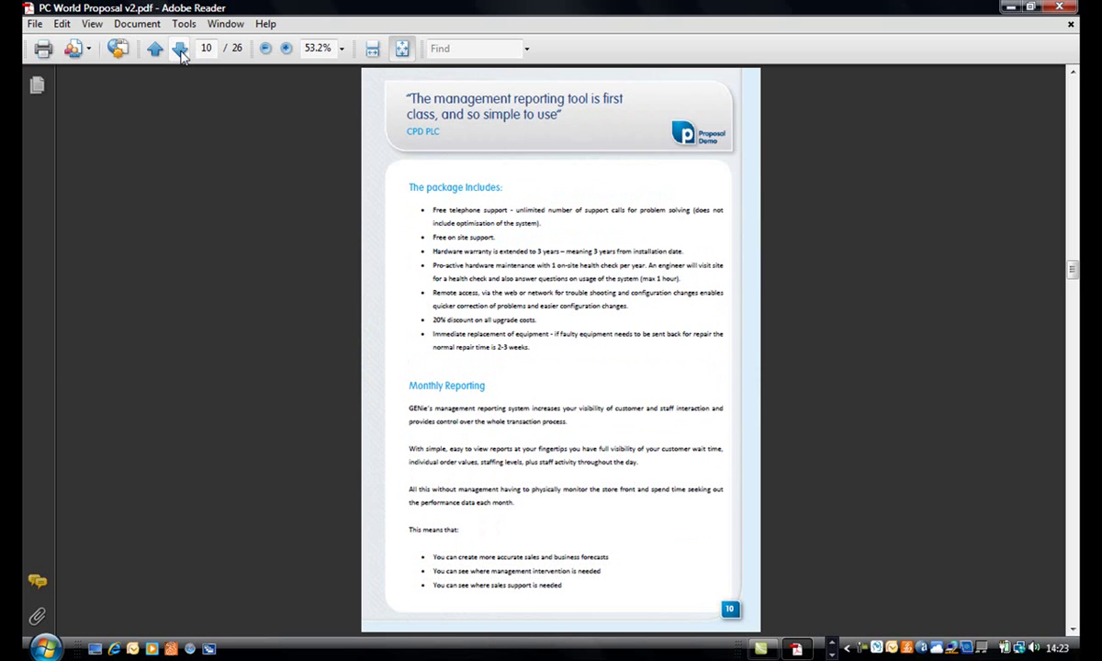
click(181, 52)
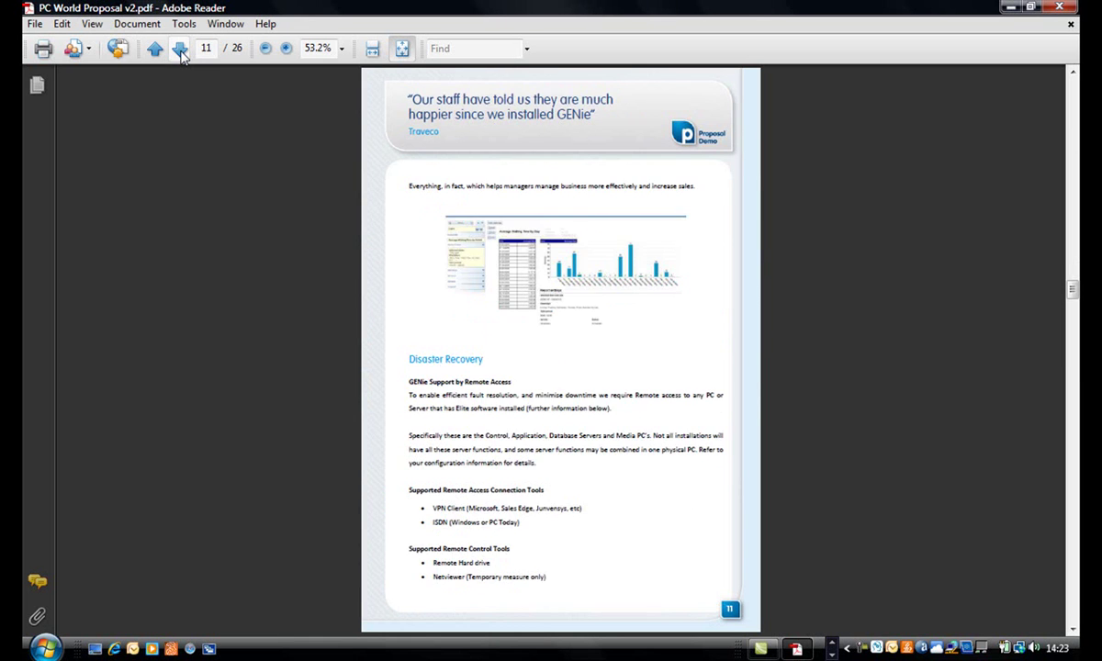
Examine the PDF's pricing, payment terms, price list, return on investment, About Us, team and client reference pages up to page 22
click(181, 51)
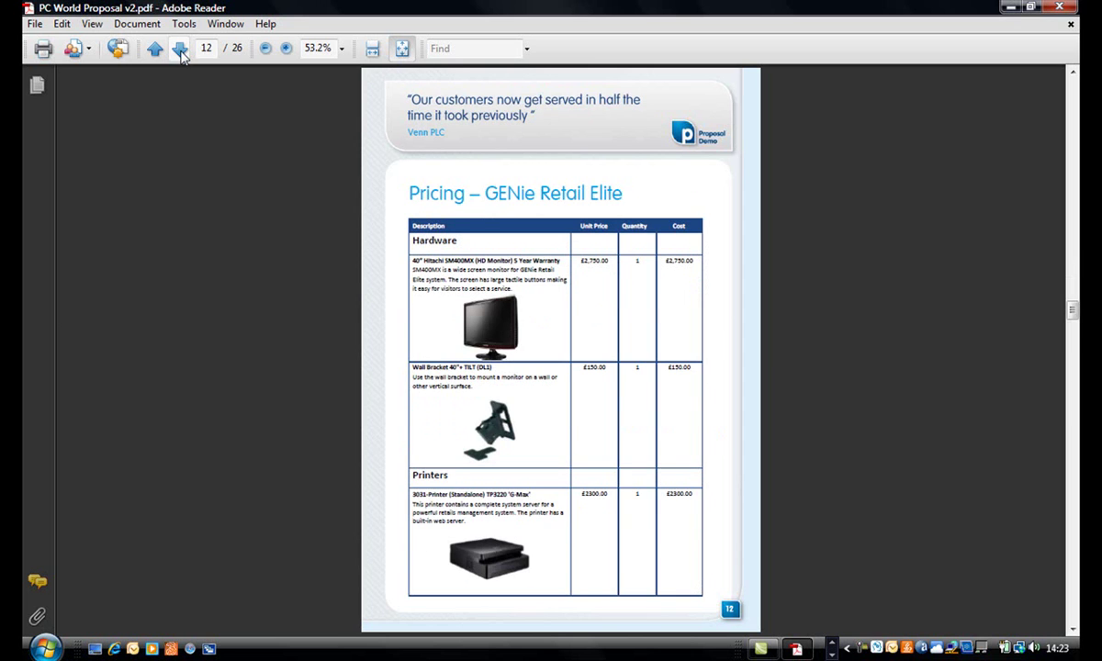
click(181, 51)
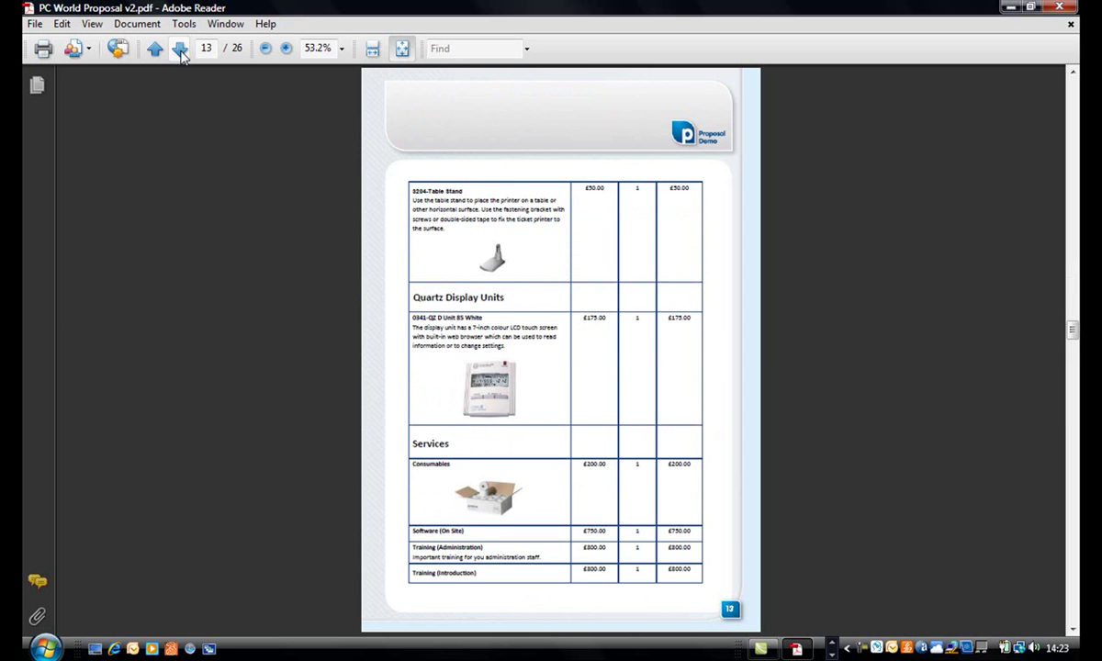
click(181, 51)
click(180, 52)
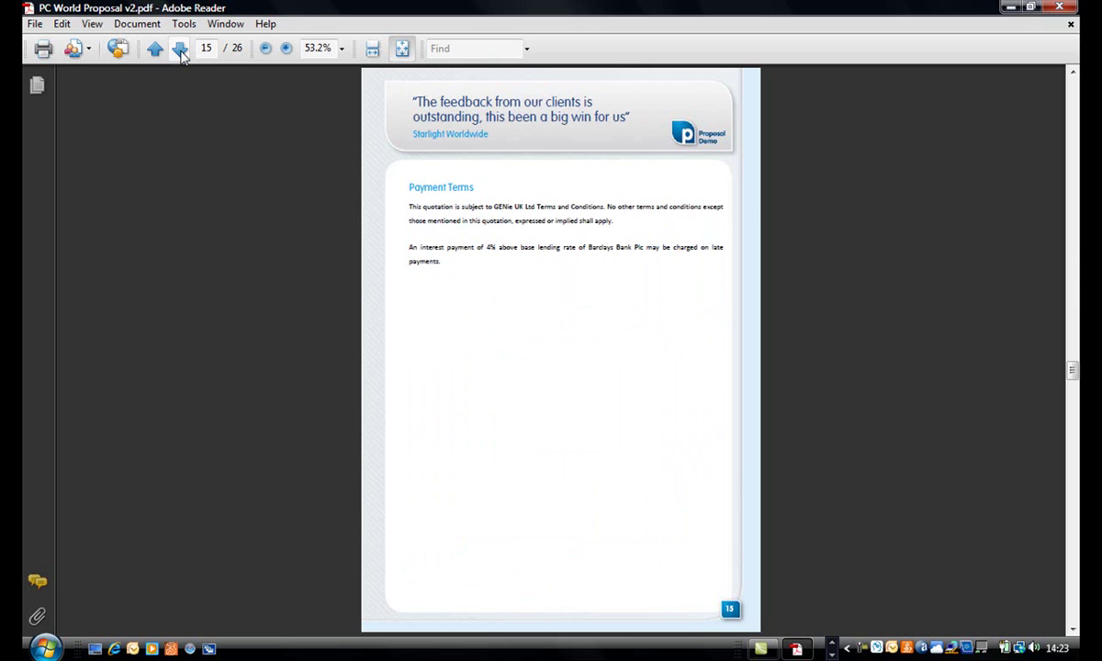
click(181, 52)
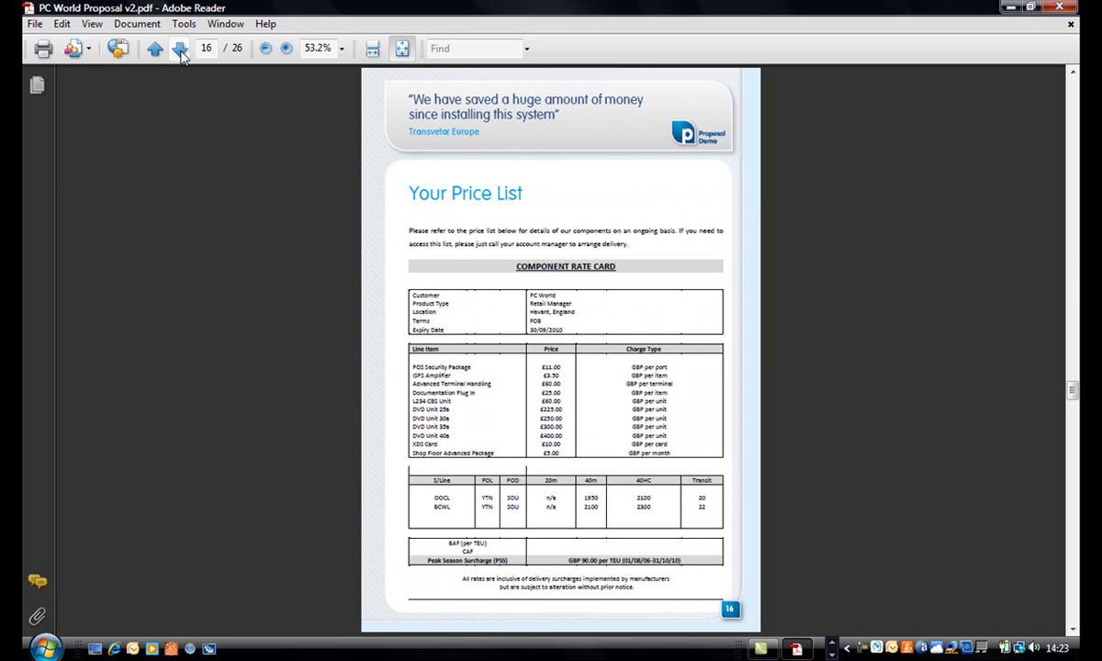
click(181, 51)
click(181, 52)
click(181, 52)
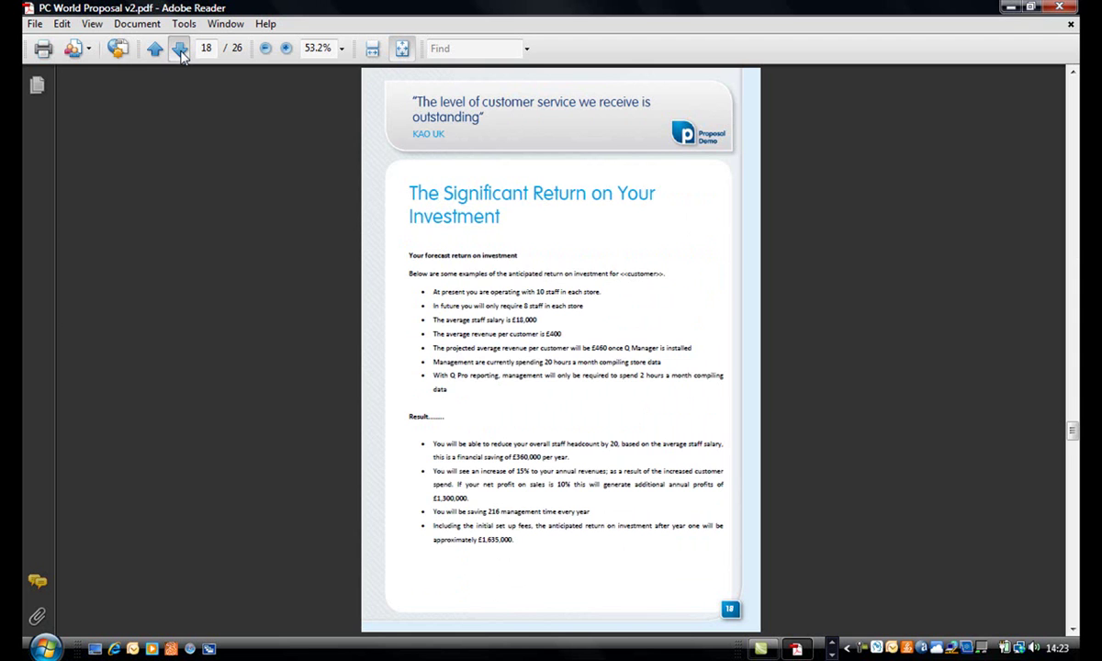
click(181, 51)
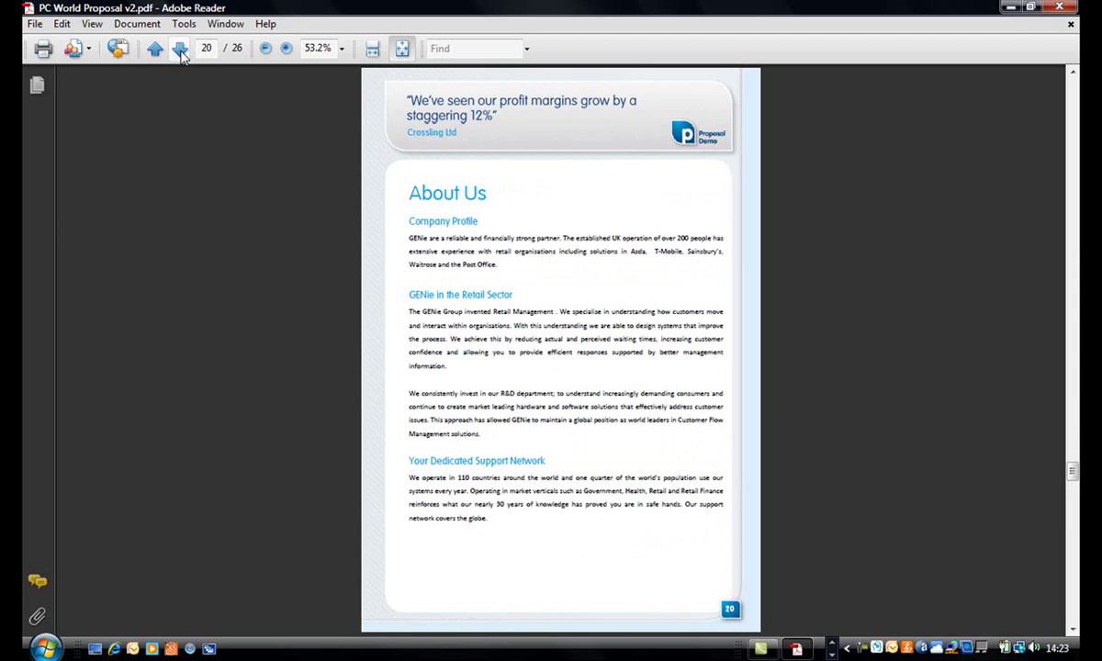
click(181, 52)
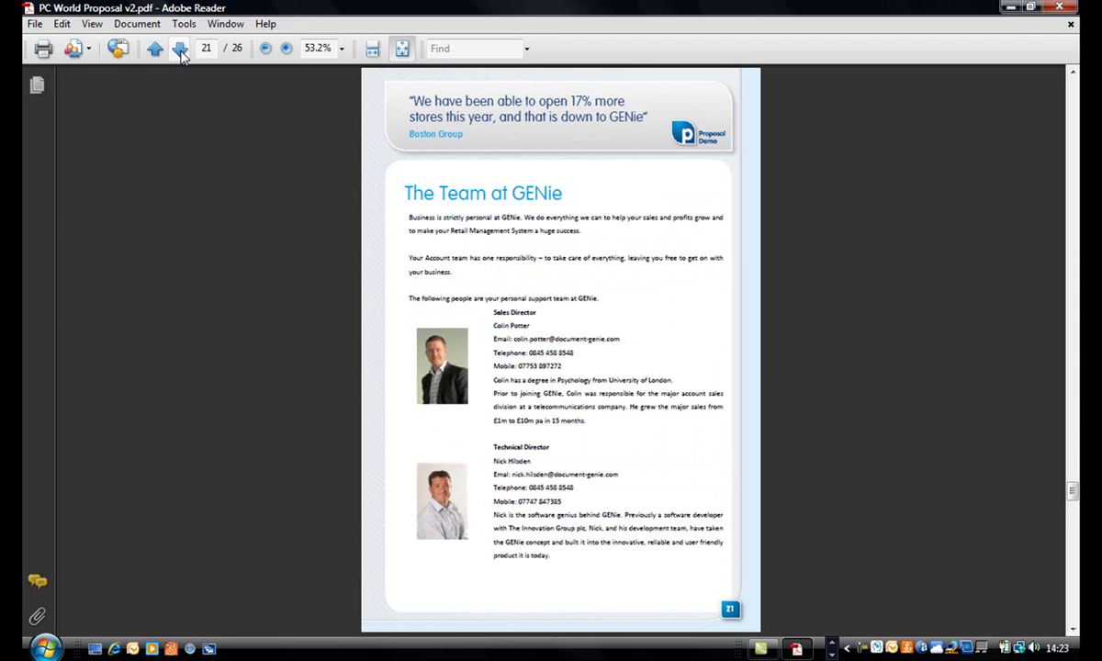
click(181, 52)
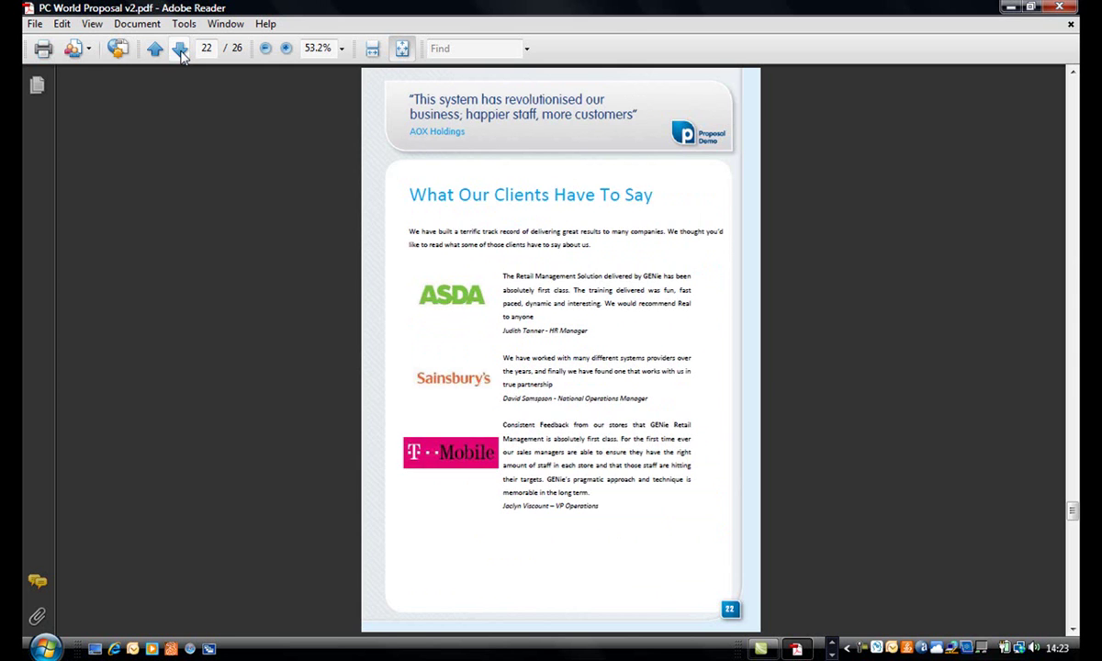